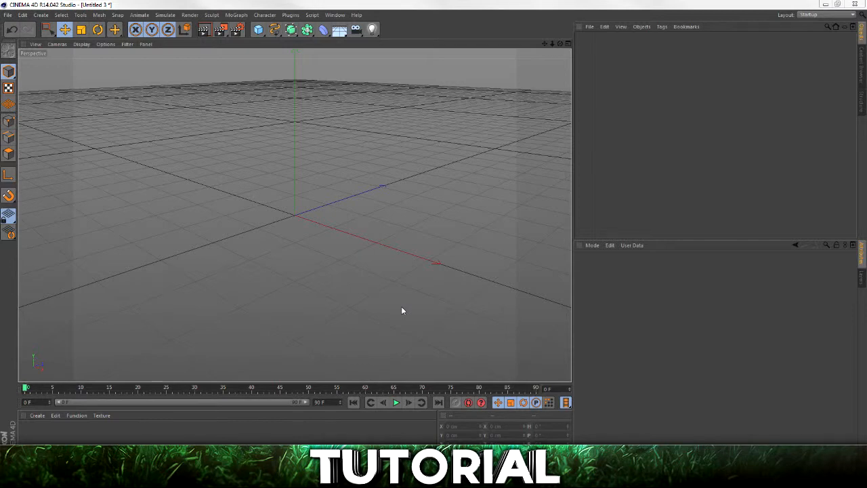
- Add a MoText object with middle alignment and an extrusion depth of 64 cm
{"action": "left_click", "coordinate": [234, 15]}
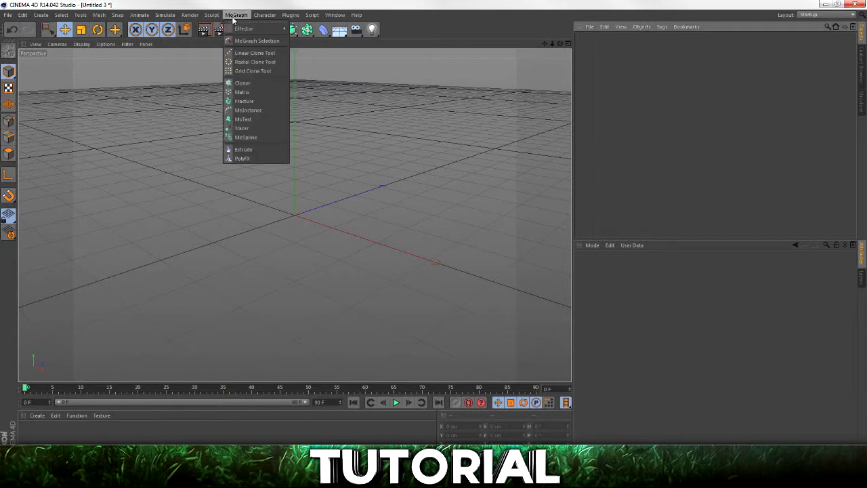
{"action": "left_click", "coordinate": [250, 119]}
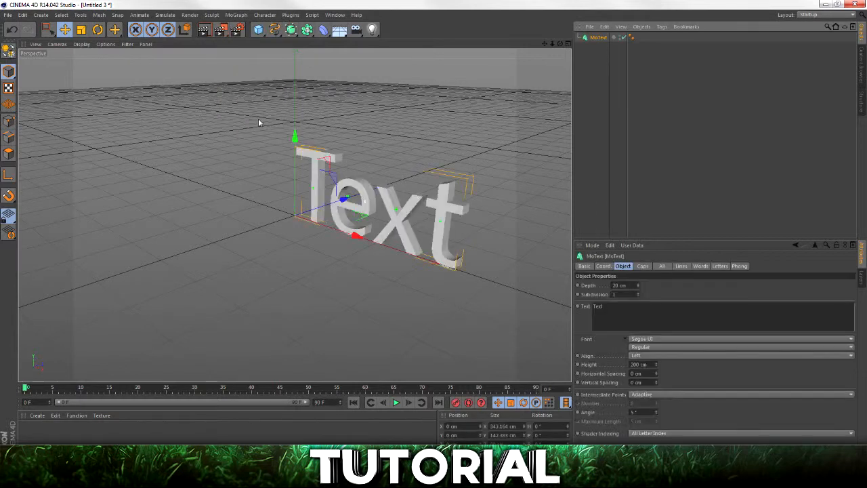
{"action": "left_click", "coordinate": [654, 356]}
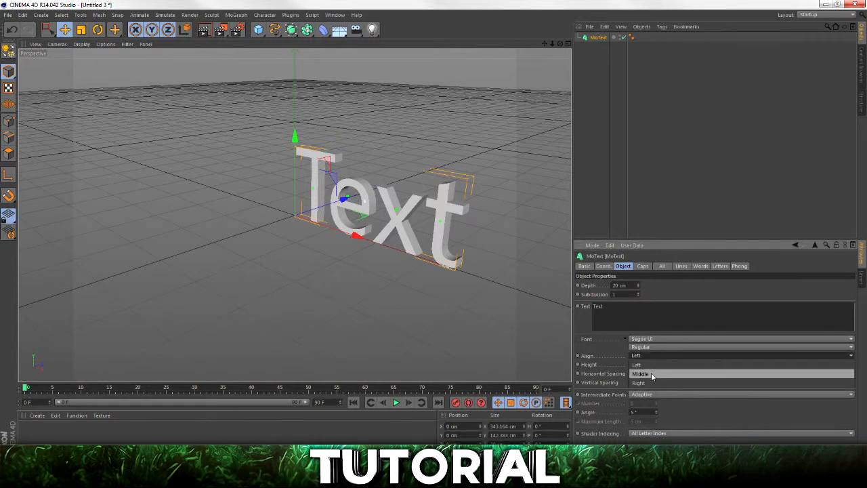
{"action": "left_click", "coordinate": [651, 373]}
{"action": "left_click_drag", "start_coordinate": [638, 286], "coordinate": [638, 230]}
{"action": "left_click_drag", "start_coordinate": [638, 285], "coordinate": [647, 307]}
- Set the MoText font to wATCHMEn
{"action": "left_click", "coordinate": [645, 342]}
{"action": "scroll", "coordinate": [694, 284], "scroll_direction": "down", "scroll_amount": 5}
{"action": "scroll", "coordinate": [696, 284], "scroll_direction": "down", "scroll_amount": 5}
{"action": "left_click", "coordinate": [594, 277]}
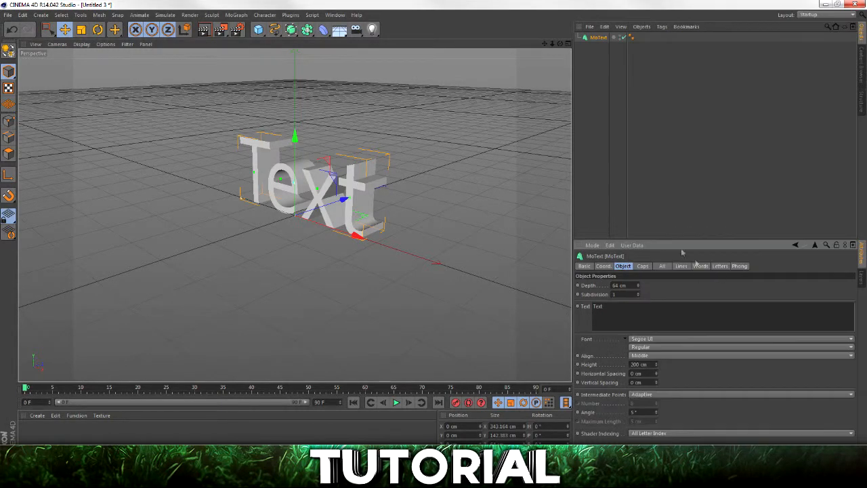
{"action": "left_click", "coordinate": [653, 340]}
{"action": "scroll", "coordinate": [681, 309], "scroll_direction": "down", "scroll_amount": 10}
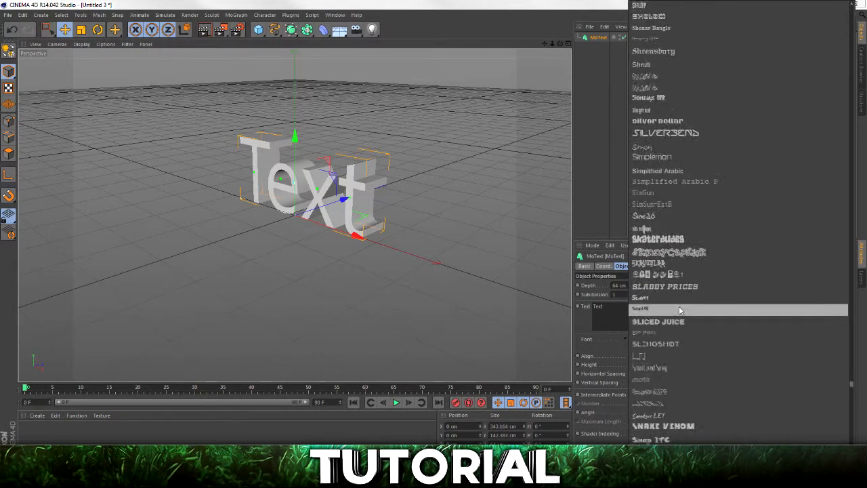
{"action": "scroll", "coordinate": [681, 309], "scroll_direction": "down", "scroll_amount": 12}
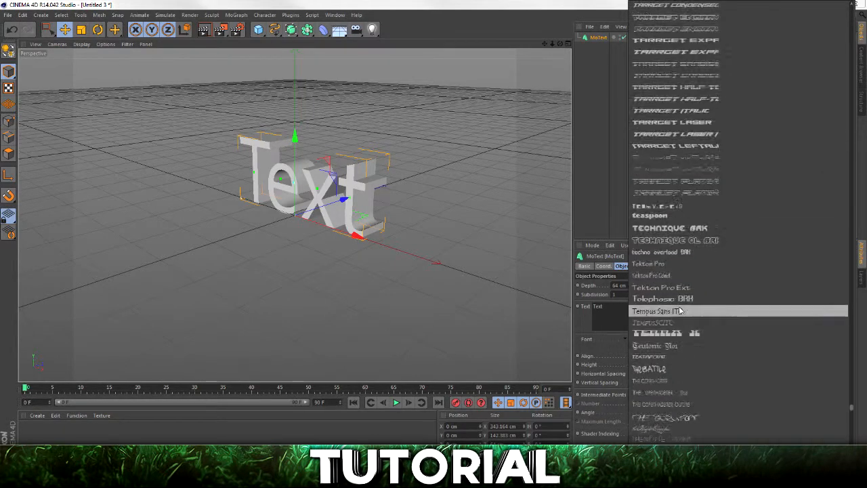
{"action": "scroll", "coordinate": [681, 309], "scroll_direction": "down", "scroll_amount": 10}
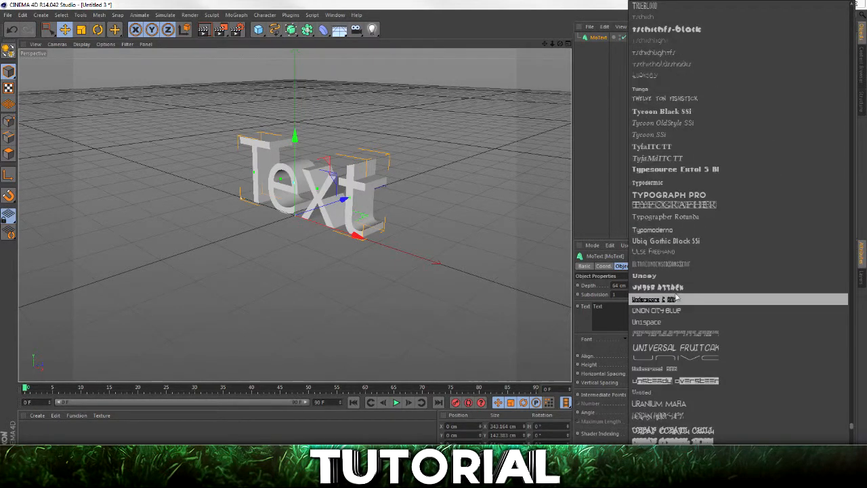
{"action": "scroll", "coordinate": [686, 275], "scroll_direction": "down", "scroll_amount": 10}
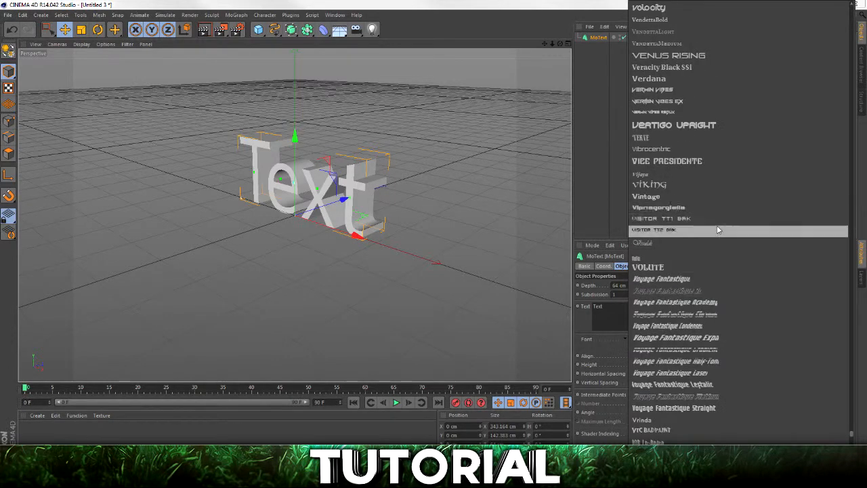
{"action": "scroll", "coordinate": [716, 227], "scroll_direction": "down", "scroll_amount": 8}
{"action": "left_click", "coordinate": [678, 88]}
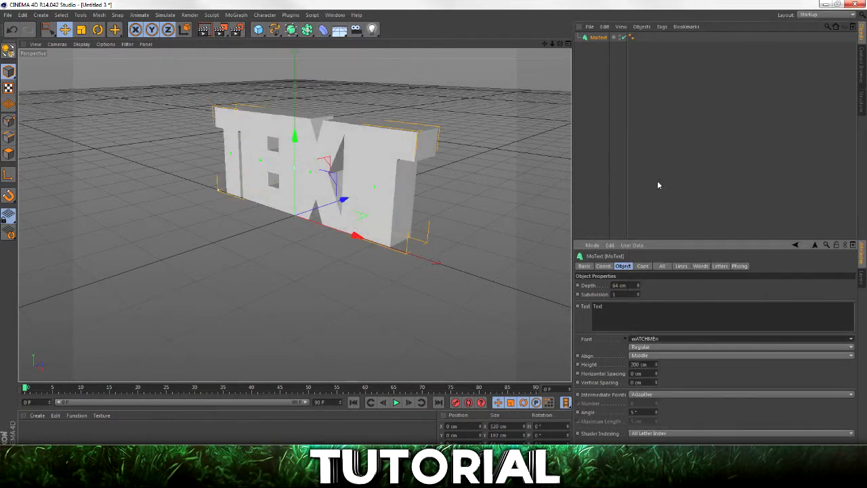
- Change the MoText wording to UNCLE and keep the text object selected
{"action": "left_click", "coordinate": [623, 315]}
{"action": "type", "text": "UNCLE"}
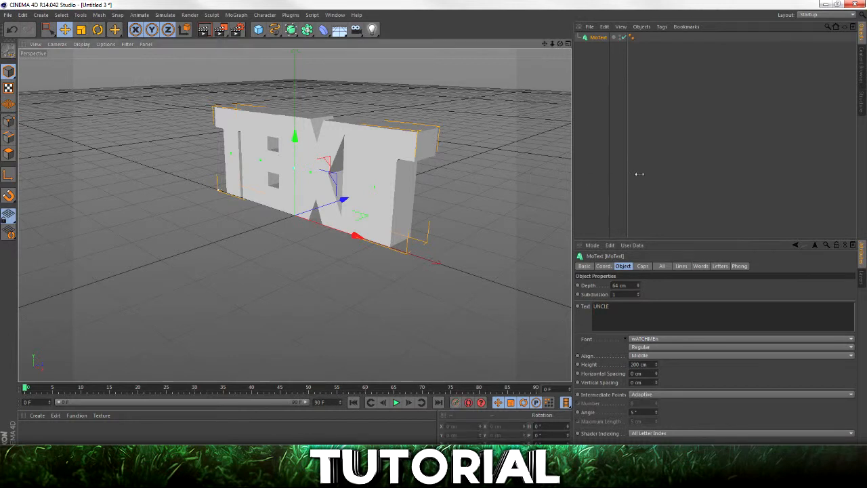
{"action": "left_click", "coordinate": [639, 174]}
{"action": "left_click", "coordinate": [604, 38]}
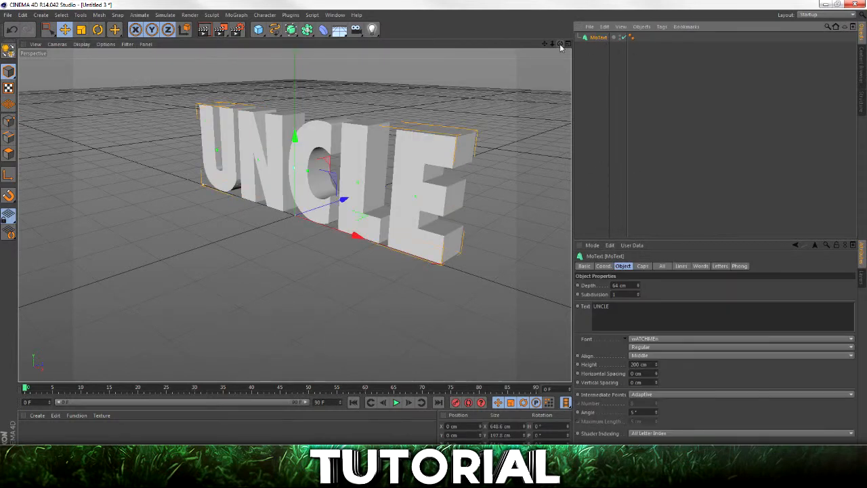
{"action": "left_click", "coordinate": [372, 29]}
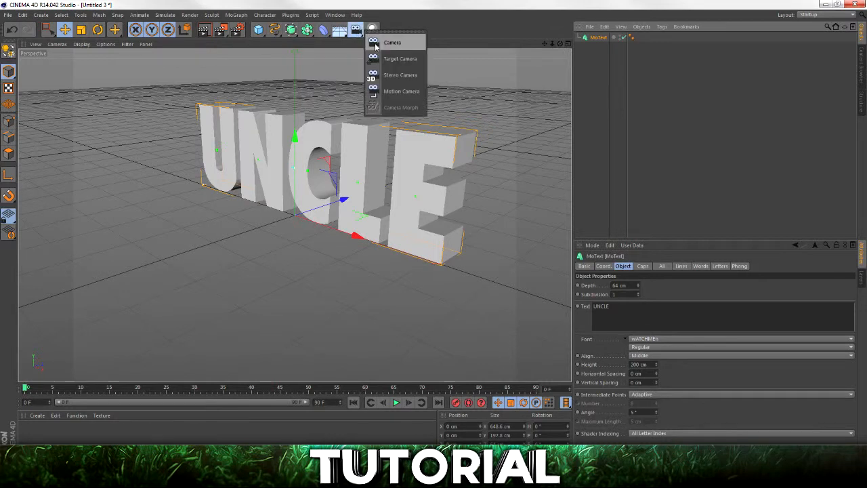
{"action": "left_click", "coordinate": [390, 43]}
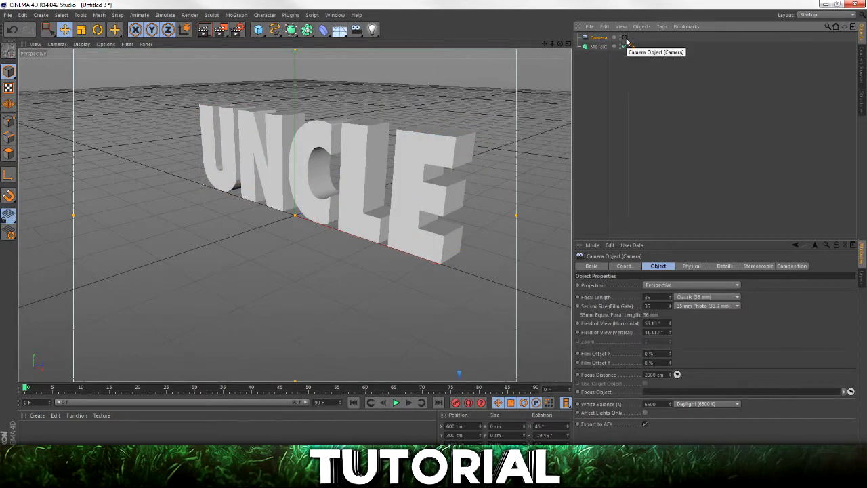
{"action": "left_click", "coordinate": [623, 38]}
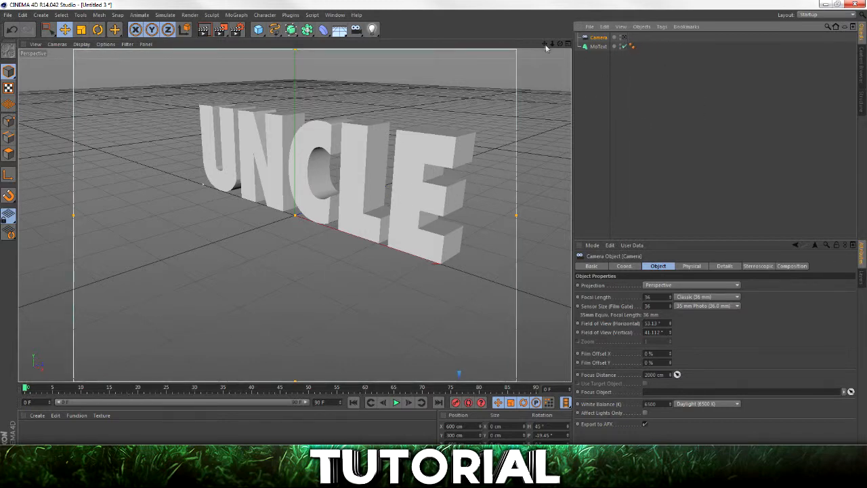
{"action": "left_click_drag", "start_coordinate": [560, 44], "coordinate": [619, 43]}
{"action": "left_click", "coordinate": [624, 37]}
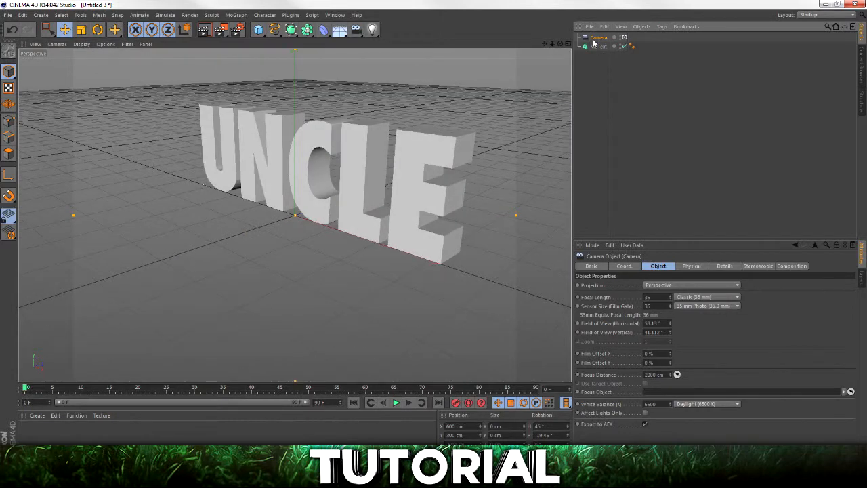
{"action": "key", "text": "Delete"}
- Add a camera and, looking through it, line it up with the front of the UNCLE text at a heading of 0°
{"action": "left_click_drag", "start_coordinate": [356, 30], "coordinate": [407, 39]}
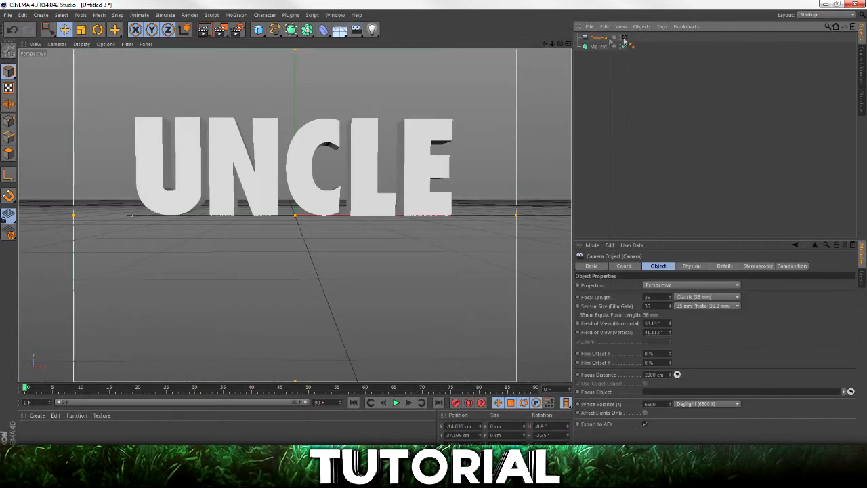
{"action": "left_click", "coordinate": [560, 43]}
{"action": "mouse_move", "coordinate": [560, 43]}
{"action": "left_mouse_down"}
{"action": "mouse_move", "coordinate": [580, 46]}
{"action": "mouse_move", "coordinate": [573, 48]}
{"action": "left_mouse_up"}
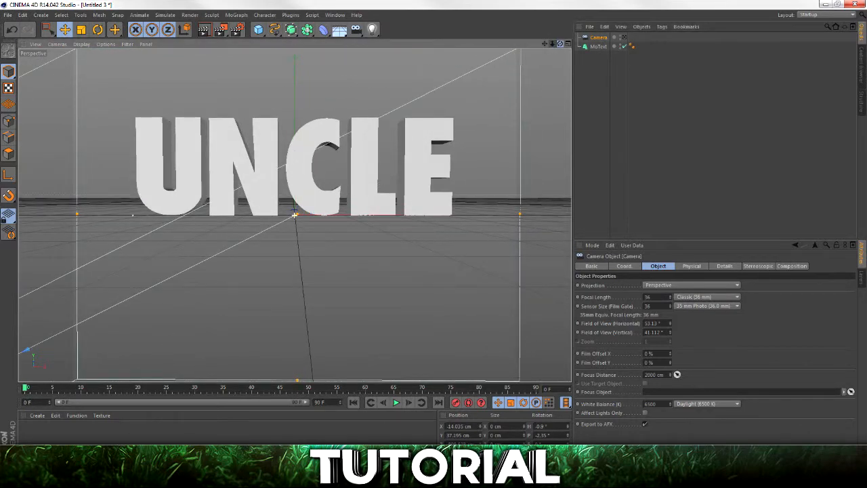
{"action": "left_click", "coordinate": [624, 37]}
{"action": "left_click_drag", "start_coordinate": [561, 43], "coordinate": [558, 44]}
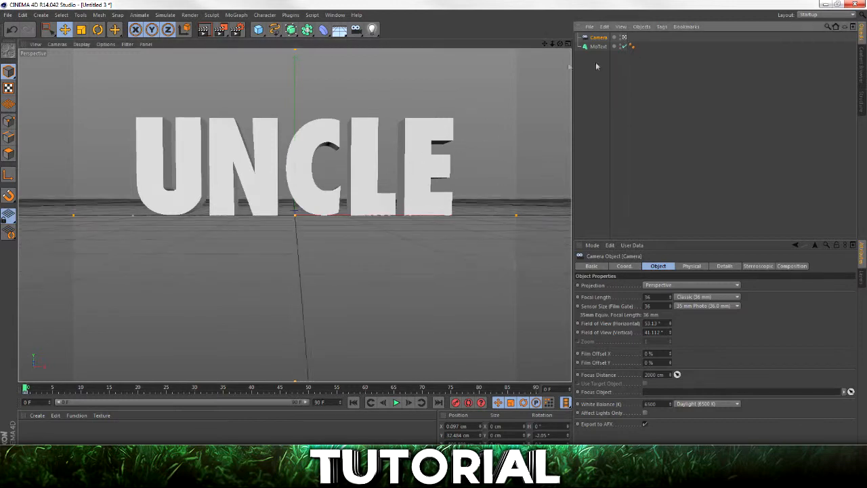
- Create a new material and set its colour to pure white (RGB 255, 255, 255)
{"action": "double_click", "coordinate": [84, 439]}
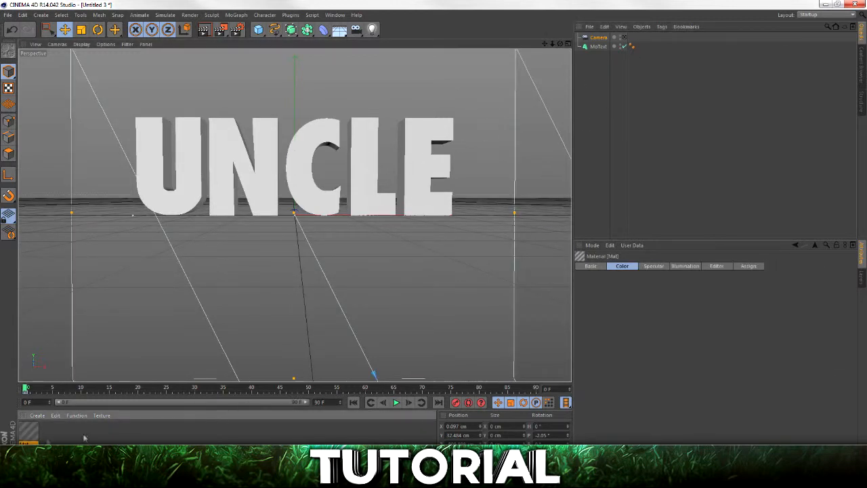
{"action": "double_click", "coordinate": [26, 435]}
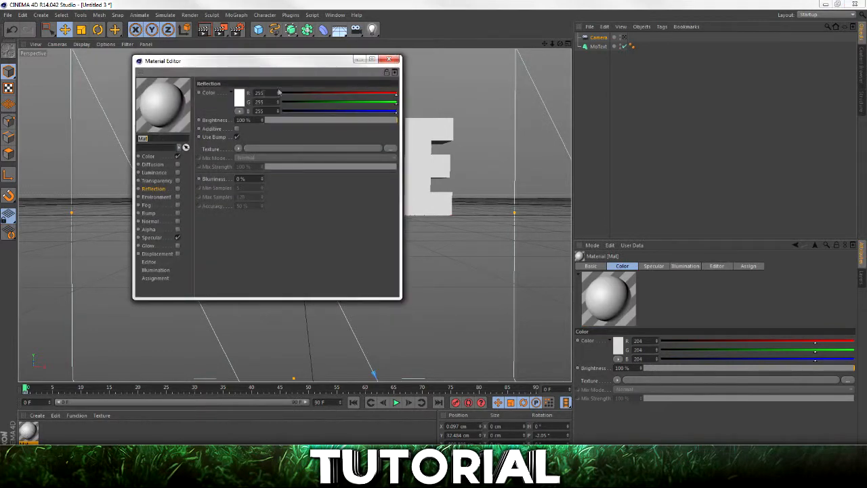
{"action": "left_click", "coordinate": [164, 157]}
{"action": "left_click", "coordinate": [239, 97]}
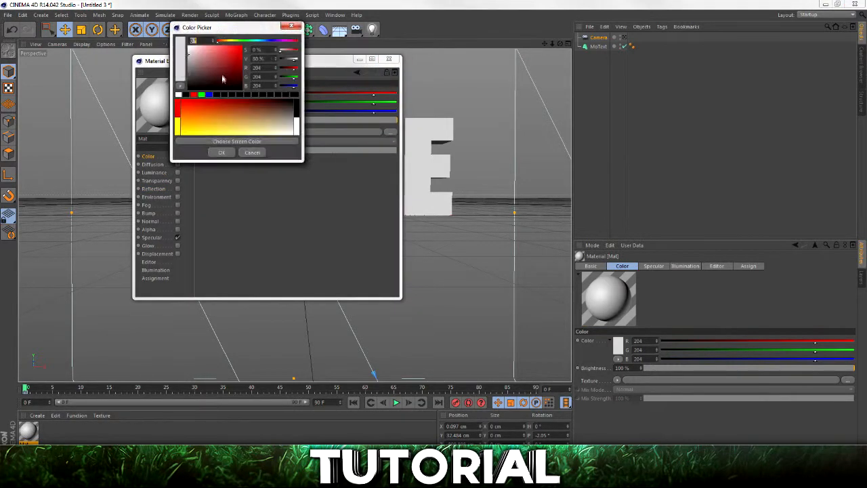
{"action": "left_click", "coordinate": [221, 152]}
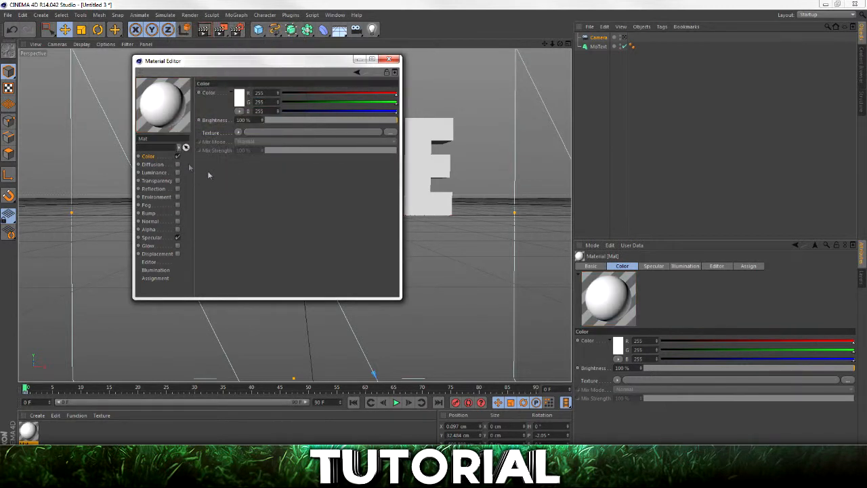
- Enable the white material's reflection with a Fresnel texture, 20% brightness and 20% mix strength, and close the material editor
{"action": "left_click", "coordinate": [178, 188]}
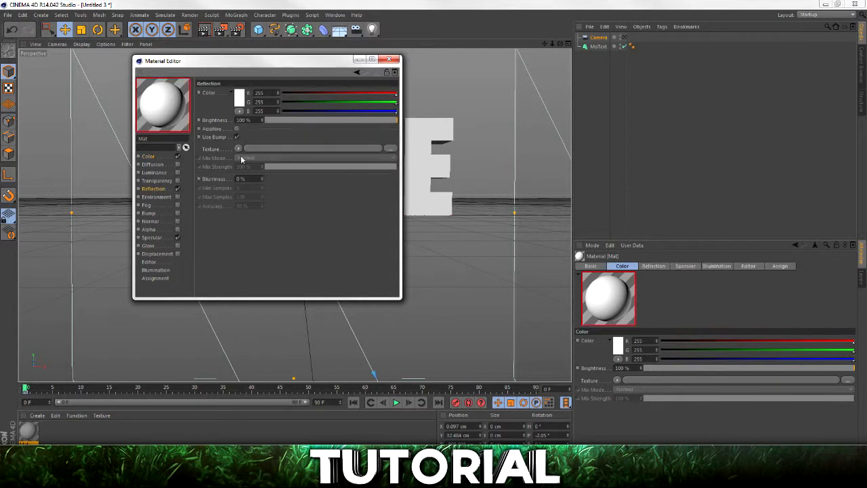
{"action": "left_click", "coordinate": [239, 149]}
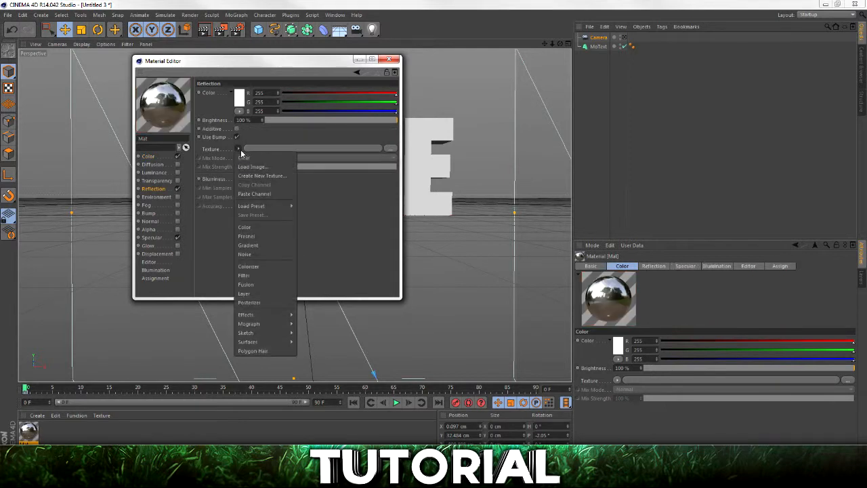
{"action": "left_click", "coordinate": [256, 236]}
{"action": "left_click", "coordinate": [292, 120]}
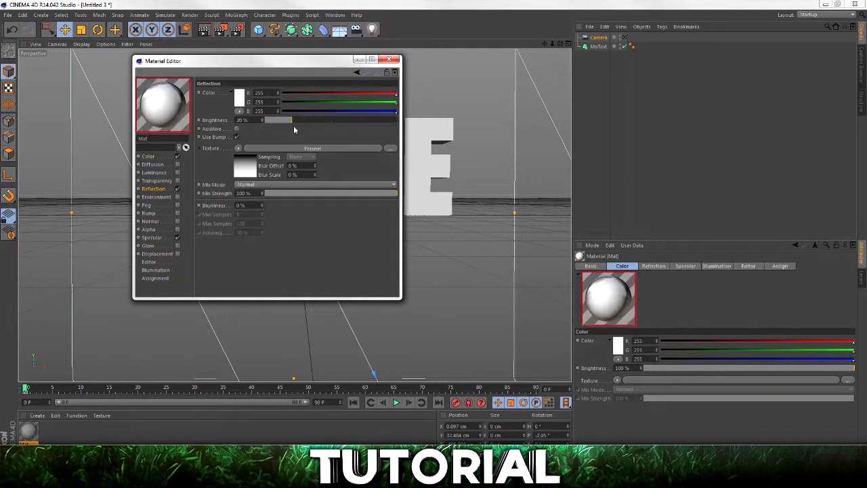
{"action": "left_click", "coordinate": [291, 193]}
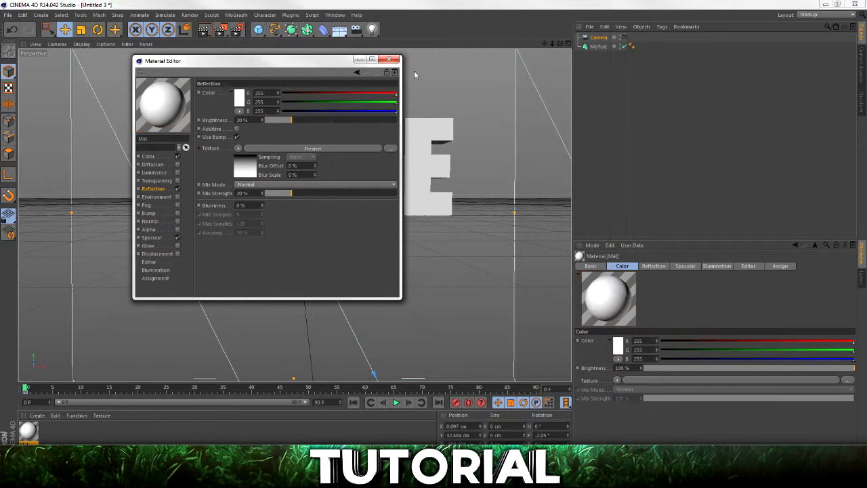
{"action": "left_click", "coordinate": [389, 59]}
- Apply the white material to the UNCLE text object and set the text's depth to 90 cm
{"action": "left_click_drag", "start_coordinate": [36, 432], "coordinate": [604, 52]}
{"action": "left_click", "coordinate": [600, 46]}
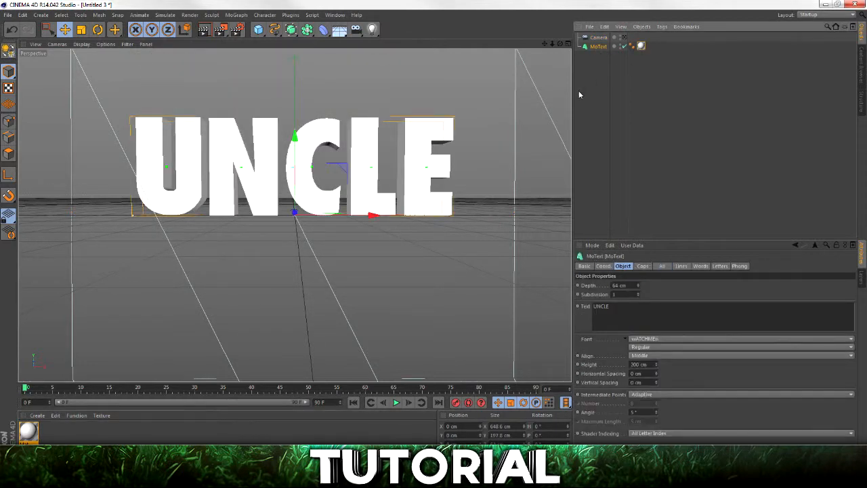
{"action": "mouse_move", "coordinate": [560, 44]}
{"action": "left_mouse_down"}
{"action": "mouse_move", "coordinate": [294, 216]}
{"action": "mouse_move", "coordinate": [545, 44]}
{"action": "left_mouse_up"}
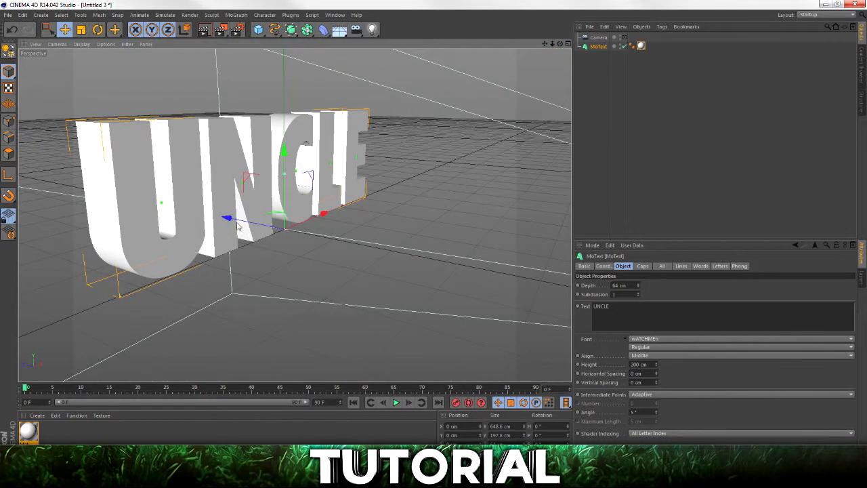
{"action": "mouse_move", "coordinate": [637, 285]}
{"action": "left_mouse_down"}
{"action": "mouse_move", "coordinate": [638, 266]}
{"action": "mouse_move", "coordinate": [638, 282]}
{"action": "left_mouse_up"}
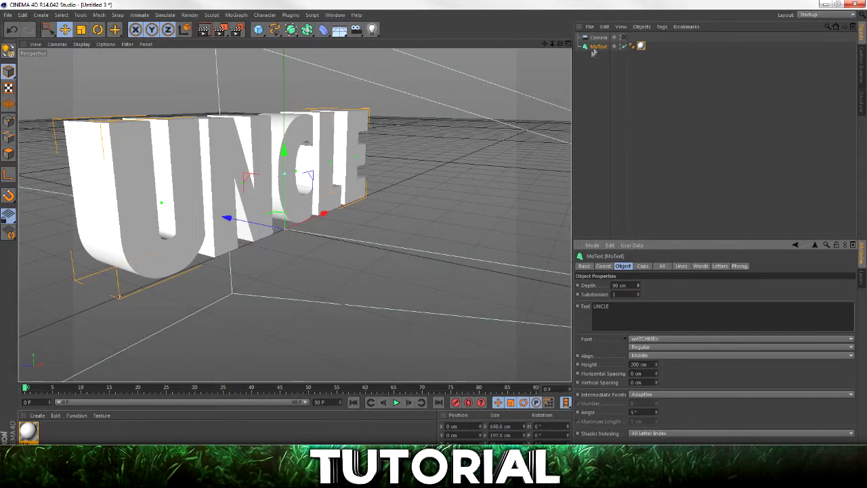
- Duplicate the white UNCLE text object in place
{"action": "key", "text": "ctrl+c"}
{"action": "key", "text": "ctrl+v"}
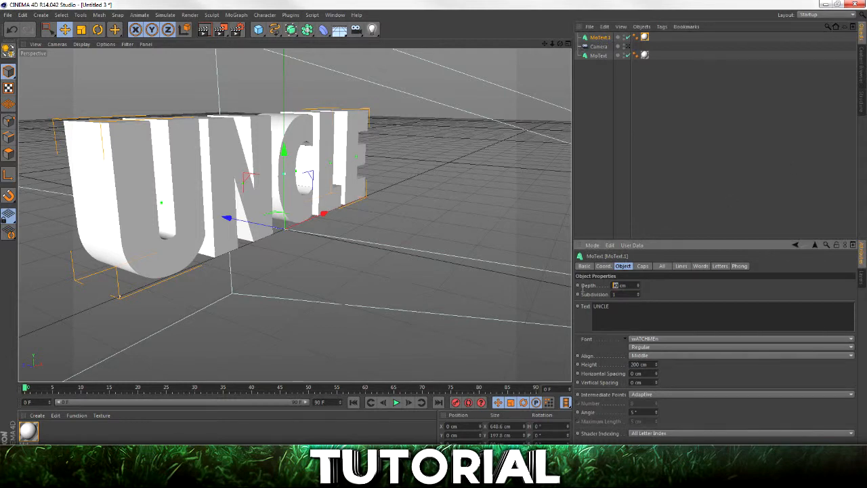
{"action": "left_click", "coordinate": [654, 158]}
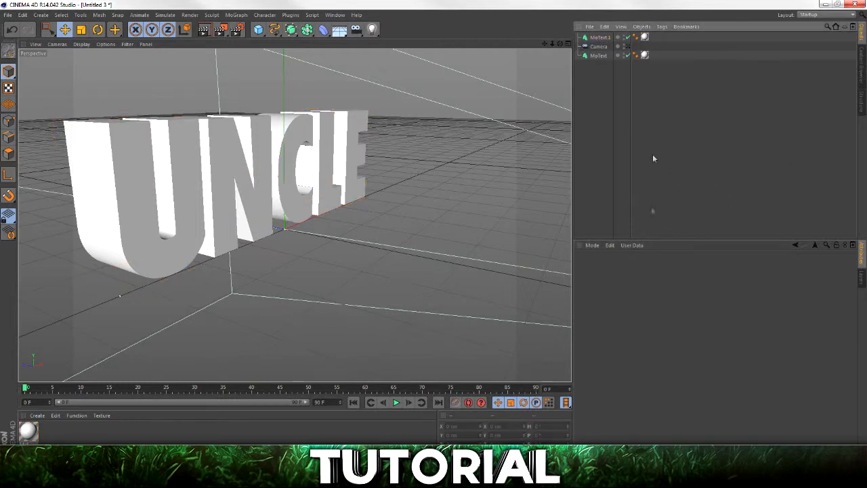
- Give the duplicated UNCLE text fillet caps at both start and end, each with a 3 cm radius
{"action": "left_click", "coordinate": [598, 38]}
{"action": "left_click", "coordinate": [642, 265]}
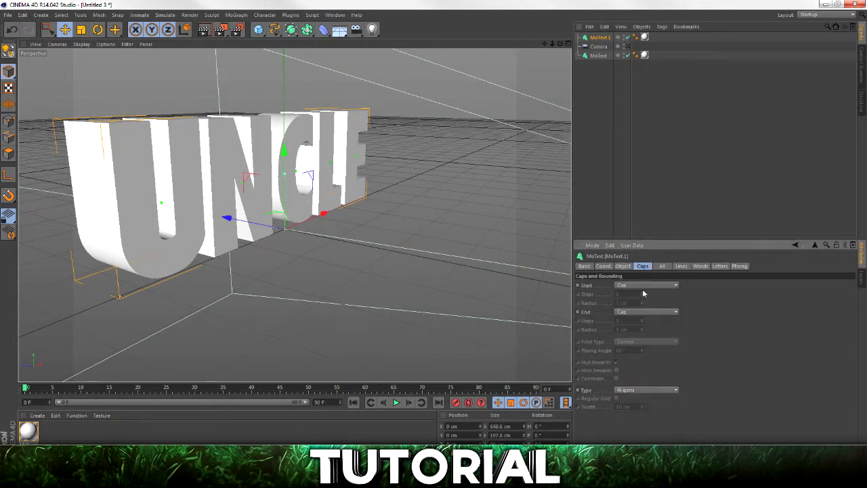
{"action": "left_click", "coordinate": [642, 285]}
{"action": "left_click", "coordinate": [640, 321]}
{"action": "left_click", "coordinate": [639, 312]}
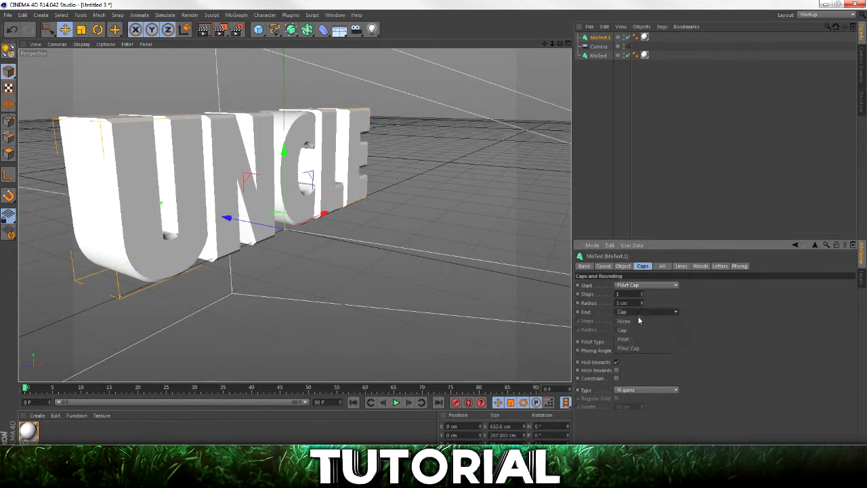
{"action": "left_click", "coordinate": [637, 348]}
{"action": "left_click", "coordinate": [642, 305]}
{"action": "left_click", "coordinate": [642, 305]}
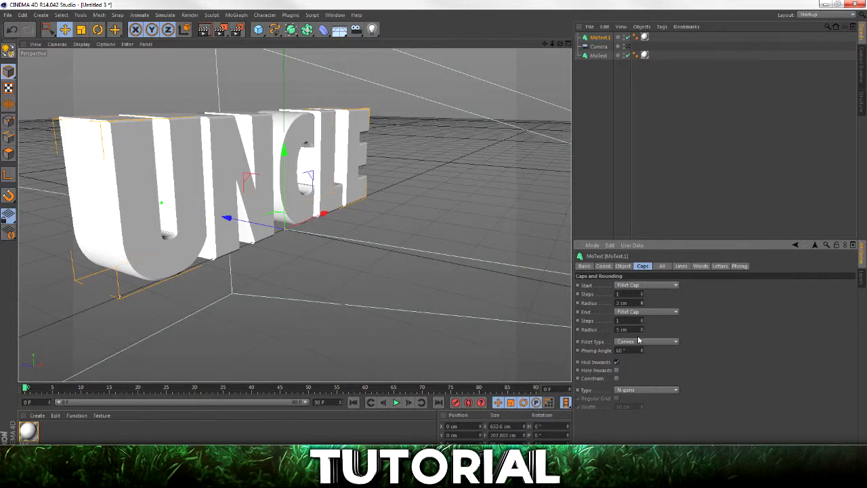
{"action": "left_click", "coordinate": [642, 332]}
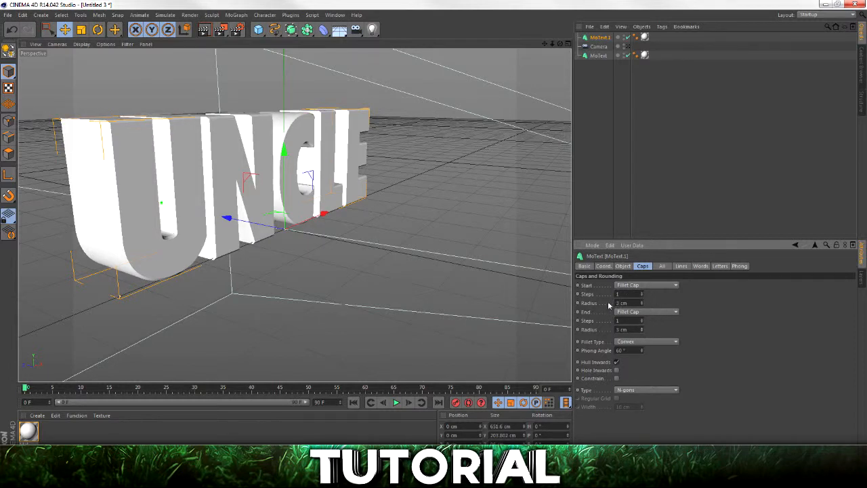
- Set the depth of the duplicated UNCLE text to 40 cm
{"action": "left_click", "coordinate": [625, 268]}
{"action": "left_click_drag", "start_coordinate": [638, 287], "coordinate": [639, 308]}
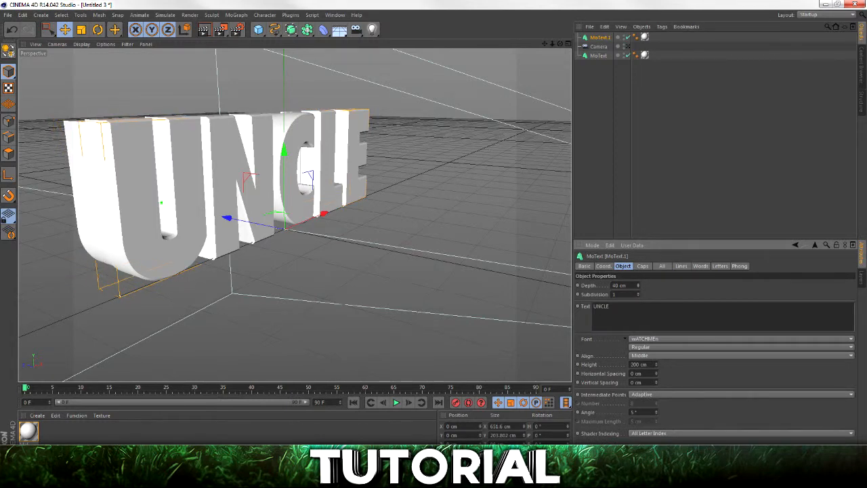
- Duplicate the white material, make the copy black without specular, and apply it to the duplicated UNCLE text
{"action": "left_click_drag", "start_coordinate": [35, 434], "coordinate": [71, 430], "text": "ctrl"}
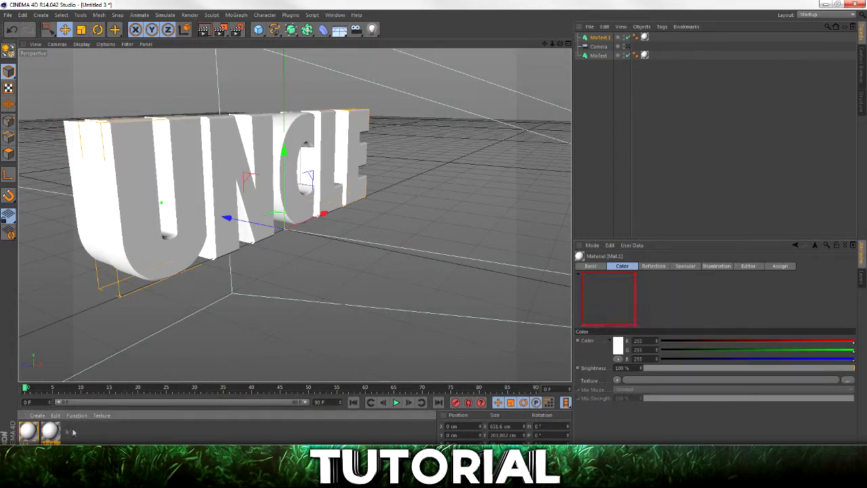
{"action": "double_click", "coordinate": [57, 430]}
{"action": "left_click", "coordinate": [148, 156]}
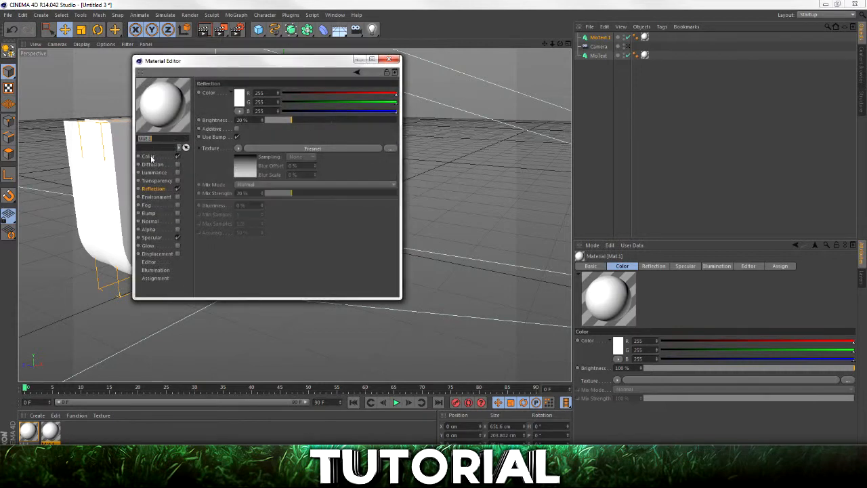
{"action": "left_click", "coordinate": [242, 96]}
{"action": "left_click", "coordinate": [220, 95]}
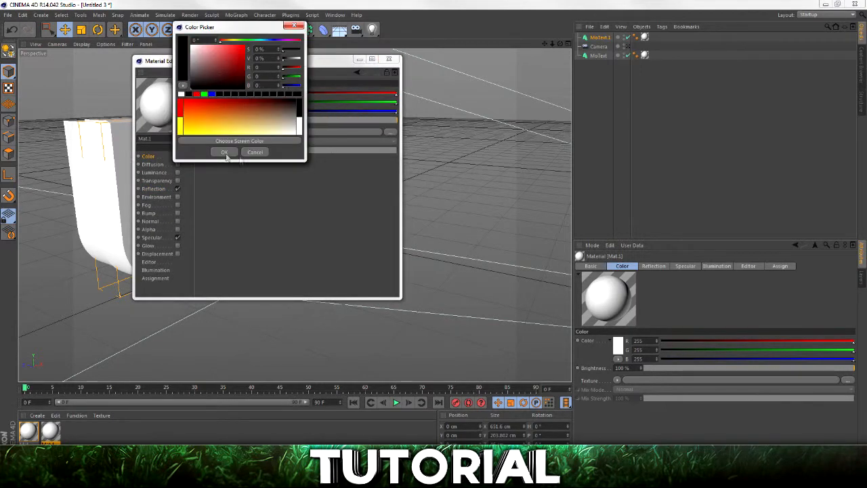
{"action": "left_click", "coordinate": [224, 152]}
{"action": "left_click", "coordinate": [178, 237]}
{"action": "left_click", "coordinate": [388, 60]}
{"action": "left_click_drag", "start_coordinate": [54, 431], "coordinate": [645, 38]}
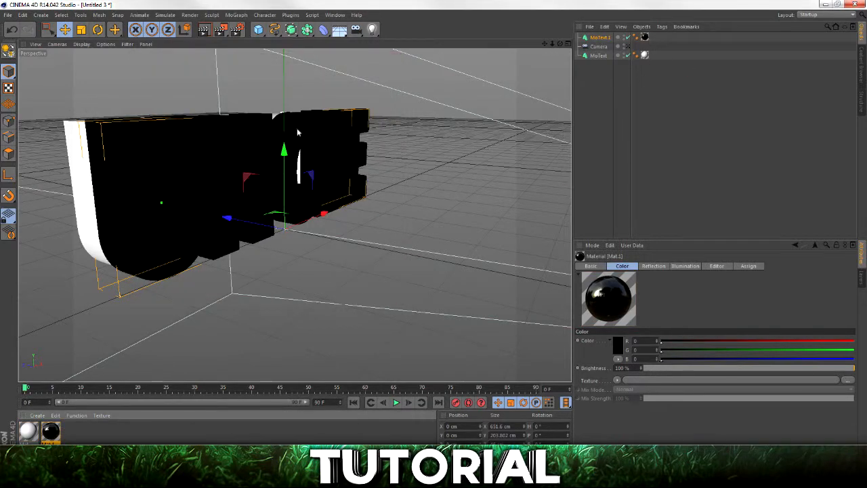
- Move the black UNCLE text backward along its depth axis and set its depth to 28 cm
{"action": "left_click_drag", "start_coordinate": [253, 226], "coordinate": [230, 226]}
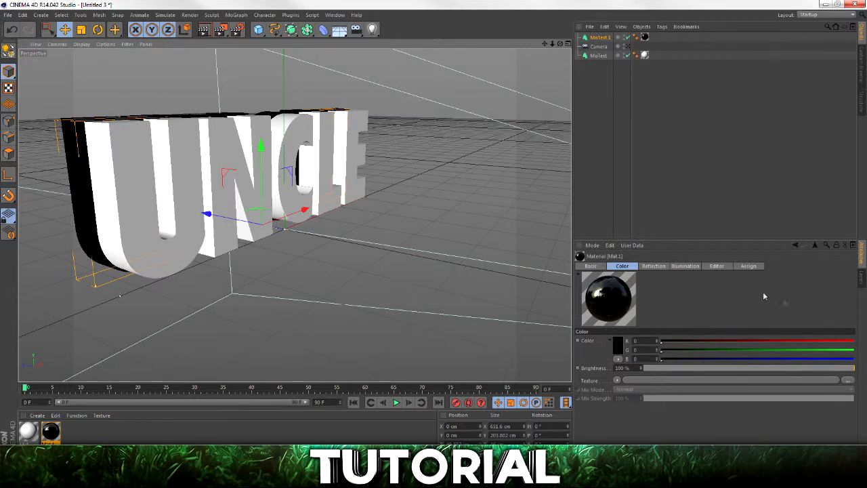
{"action": "left_click", "coordinate": [599, 38]}
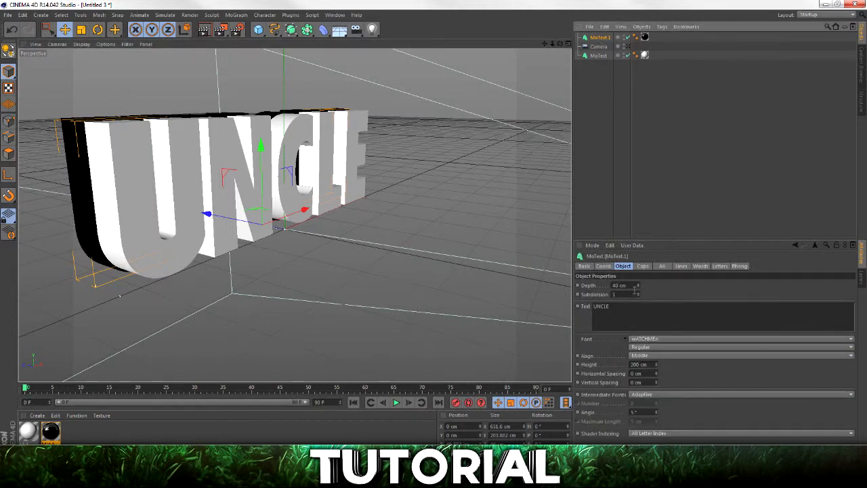
{"action": "left_click_drag", "start_coordinate": [638, 287], "coordinate": [639, 302]}
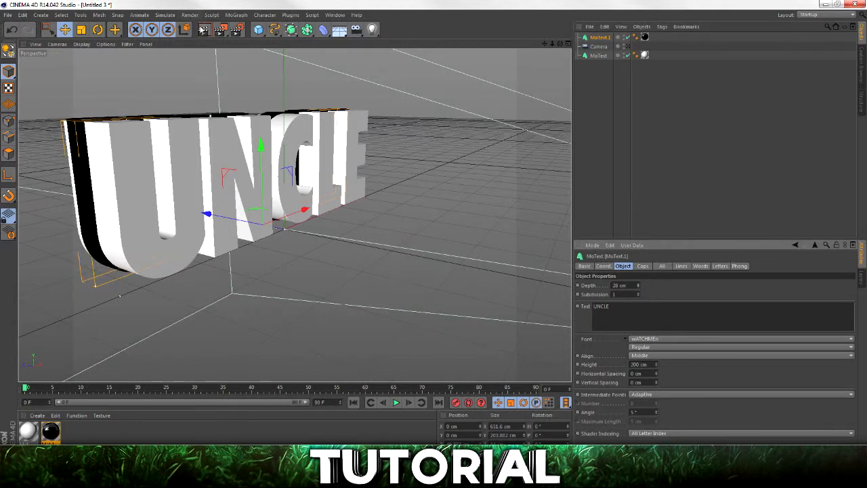
- Render a preview of the view and shift the black UNCLE text slightly farther back
{"action": "left_click", "coordinate": [204, 29]}
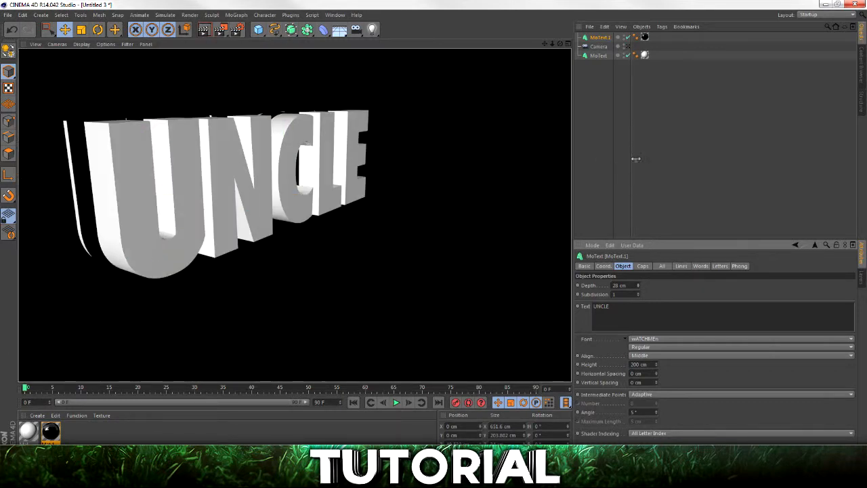
{"action": "left_click", "coordinate": [640, 161]}
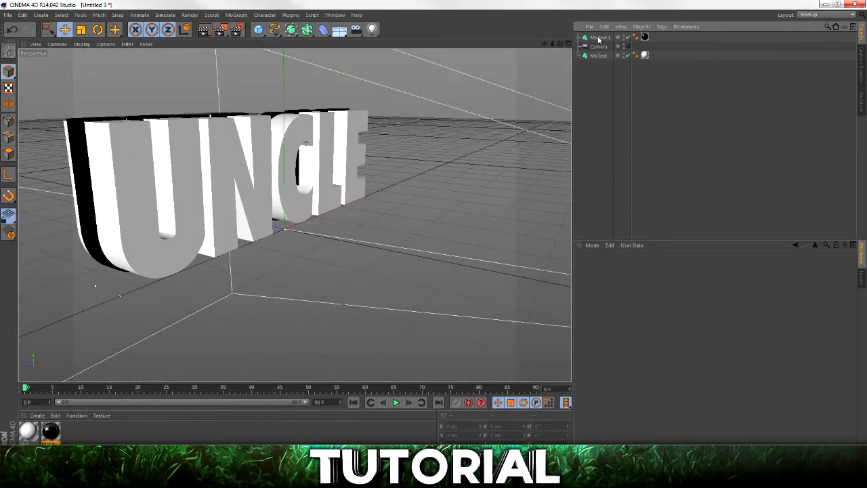
{"action": "left_click", "coordinate": [599, 38]}
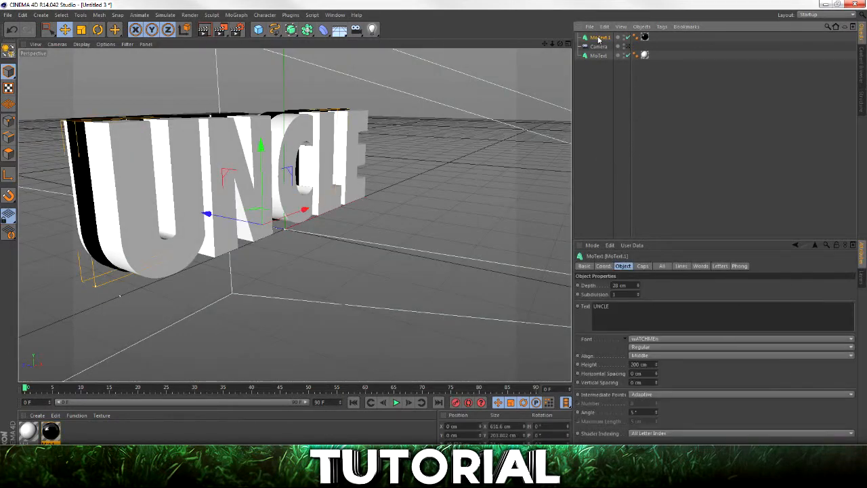
{"action": "left_click", "coordinate": [643, 266]}
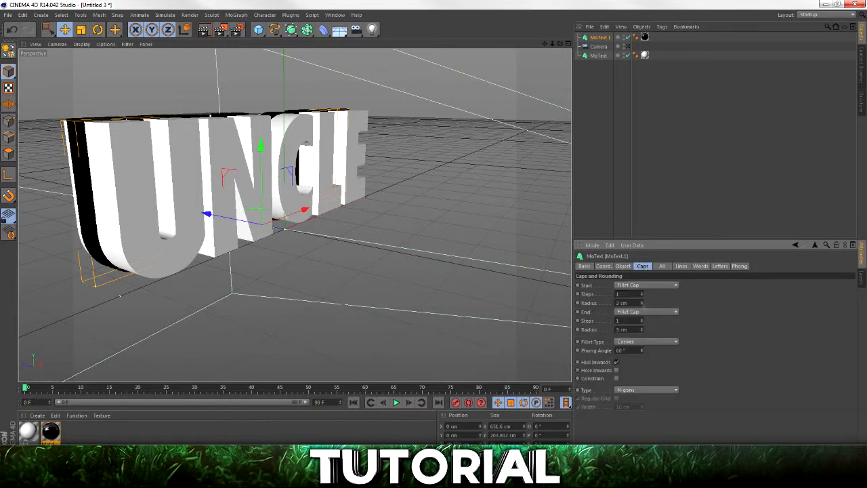
{"action": "left_click_drag", "start_coordinate": [237, 221], "coordinate": [231, 219]}
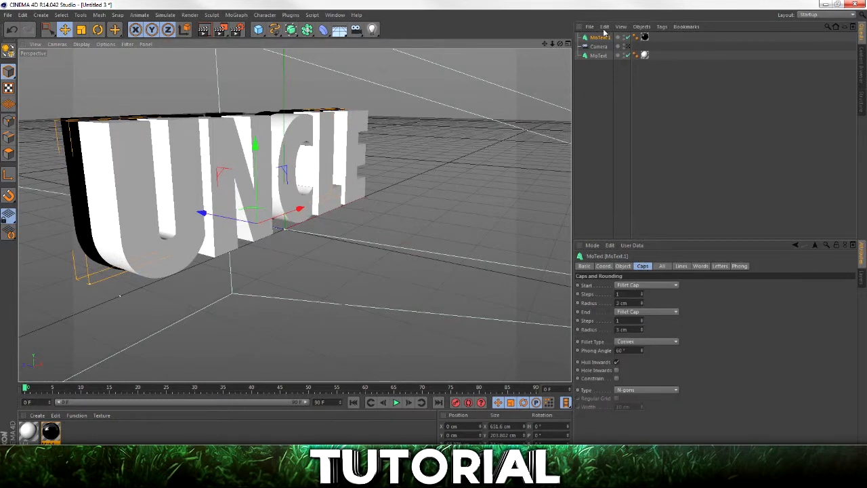
- Duplicate the black UNCLE text and move the copy forward along the depth axis as a second black band
{"action": "key", "text": "ctrl+c"}
{"action": "key", "text": "ctrl+v"}
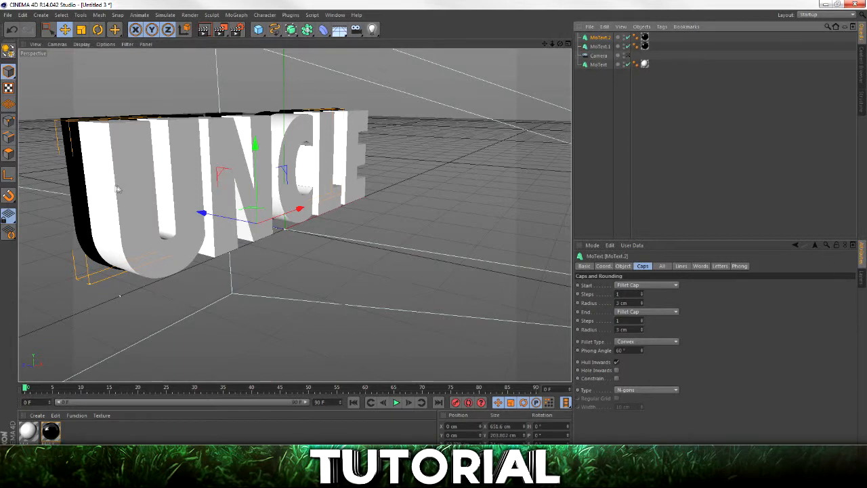
{"action": "mouse_move", "coordinate": [226, 217]}
{"action": "left_mouse_down"}
{"action": "mouse_move", "coordinate": [234, 221]}
{"action": "mouse_move", "coordinate": [219, 218]}
{"action": "mouse_move", "coordinate": [230, 219]}
{"action": "left_mouse_up"}
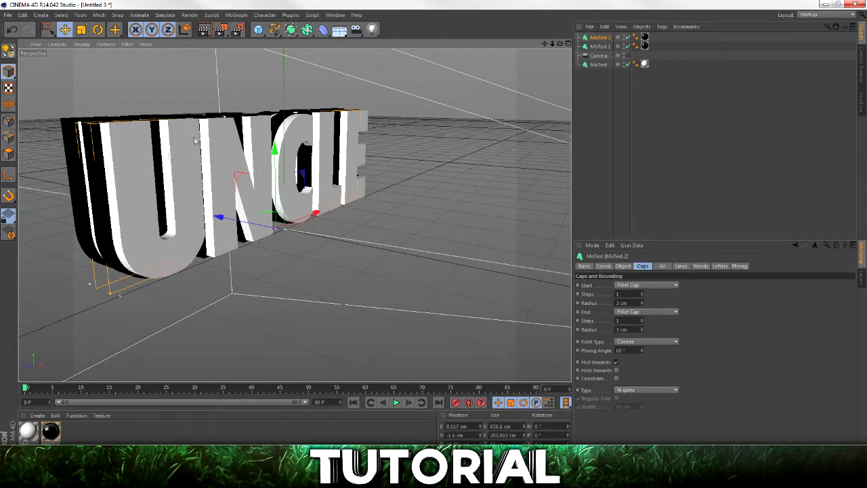
- Set the start and end fillet cap radius of both black UNCLE texts to 5 cm
{"action": "left_click", "coordinate": [605, 46], "text": "ctrl"}
{"action": "left_click", "coordinate": [643, 302]}
{"action": "left_click", "coordinate": [642, 302]}
{"action": "left_click", "coordinate": [643, 329]}
{"action": "left_click", "coordinate": [642, 328]}
{"action": "left_click", "coordinate": [625, 156]}
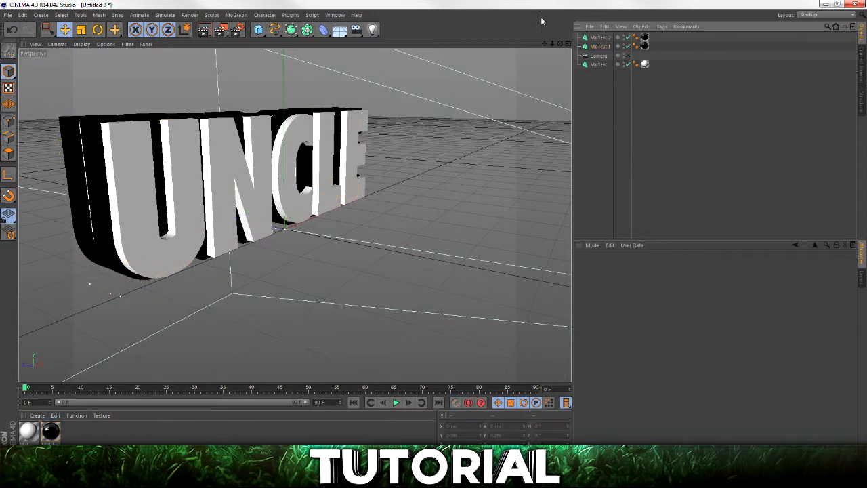
- Look through the front camera and increase the depth of the white UNCLE text
{"action": "left_click", "coordinate": [626, 57]}
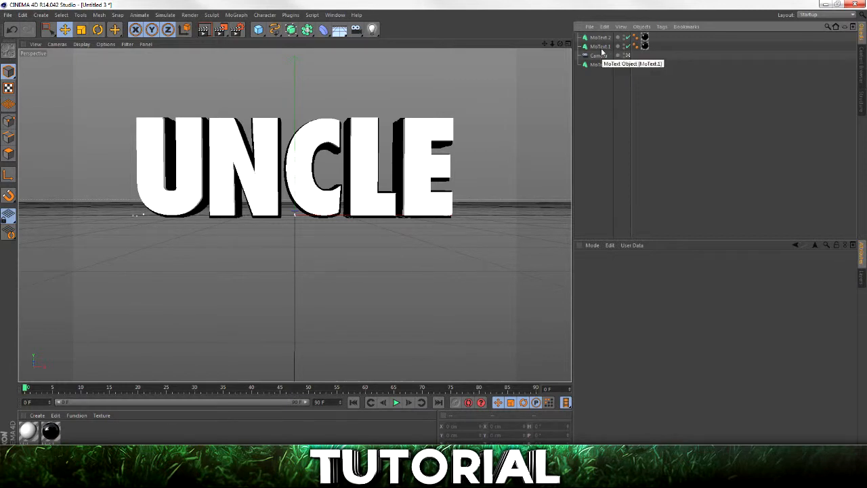
{"action": "left_click", "coordinate": [599, 64]}
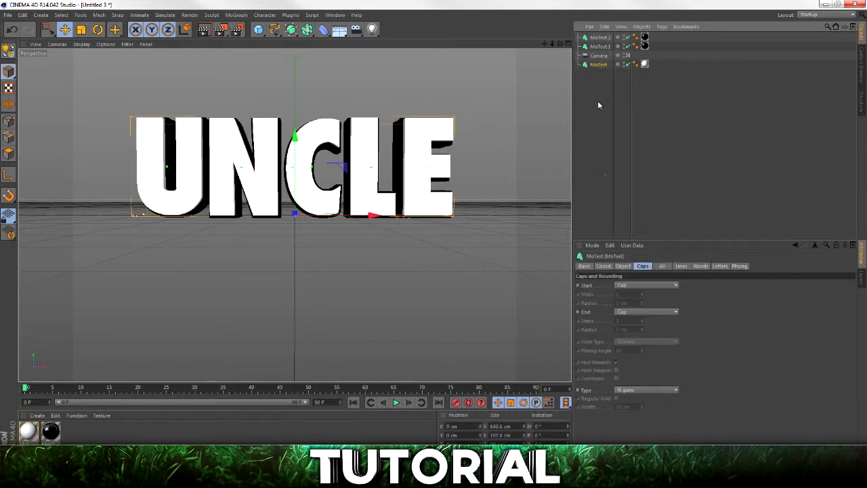
{"action": "left_click", "coordinate": [625, 265]}
{"action": "left_click_drag", "start_coordinate": [638, 286], "coordinate": [638, 275]}
- Leave the camera view and move both black UNCLE texts farther back, spacing them along the deeper white text
{"action": "left_click", "coordinate": [594, 46]}
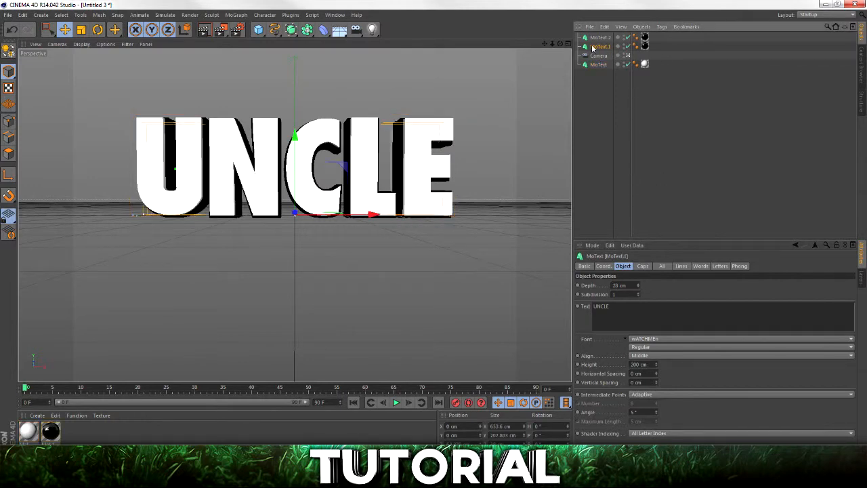
{"action": "left_click", "coordinate": [629, 56]}
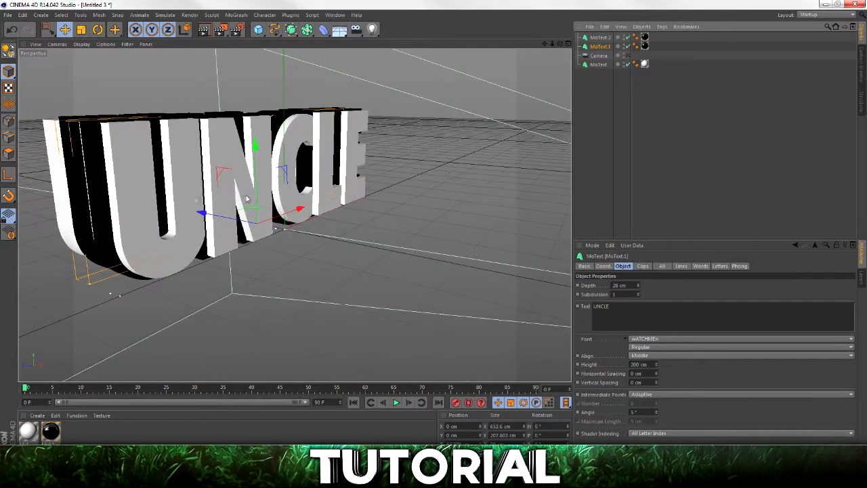
{"action": "left_click_drag", "start_coordinate": [201, 214], "coordinate": [220, 221]}
{"action": "left_click", "coordinate": [603, 38]}
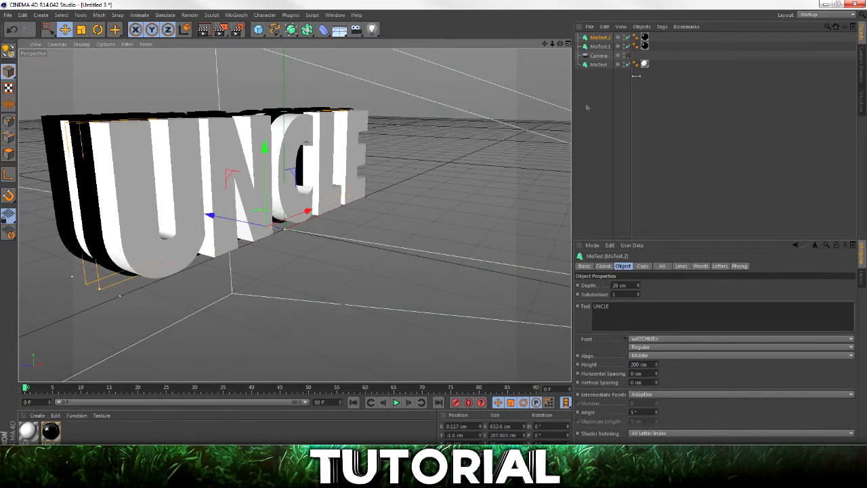
- Set the start and end fillet radius of both black texts to 6 cm and check them through the front camera
{"action": "left_click", "coordinate": [609, 46], "text": "ctrl"}
{"action": "left_click", "coordinate": [641, 267]}
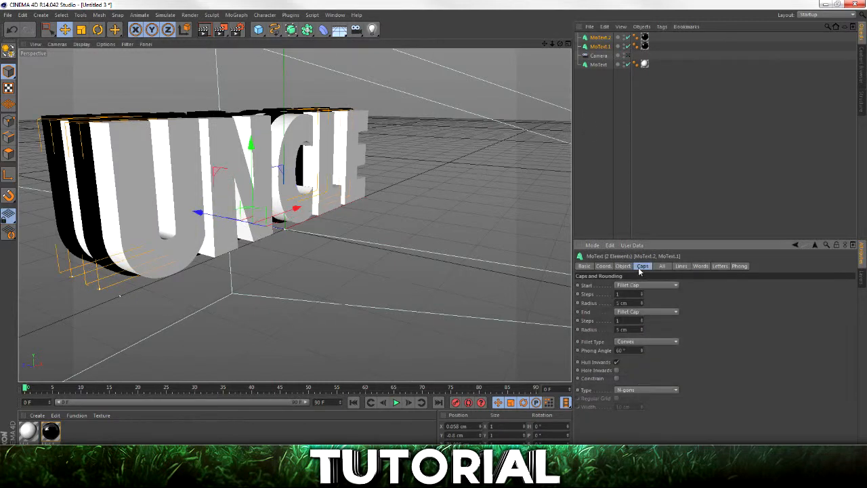
{"action": "left_click", "coordinate": [641, 303]}
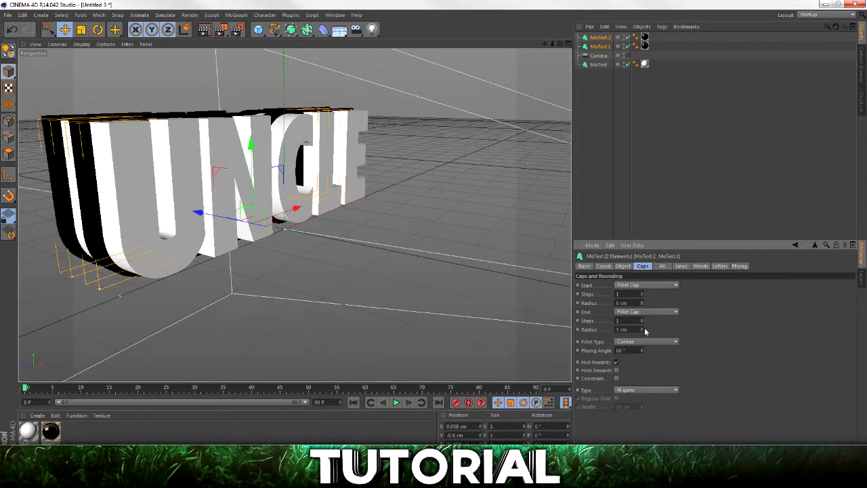
{"action": "left_click", "coordinate": [642, 329]}
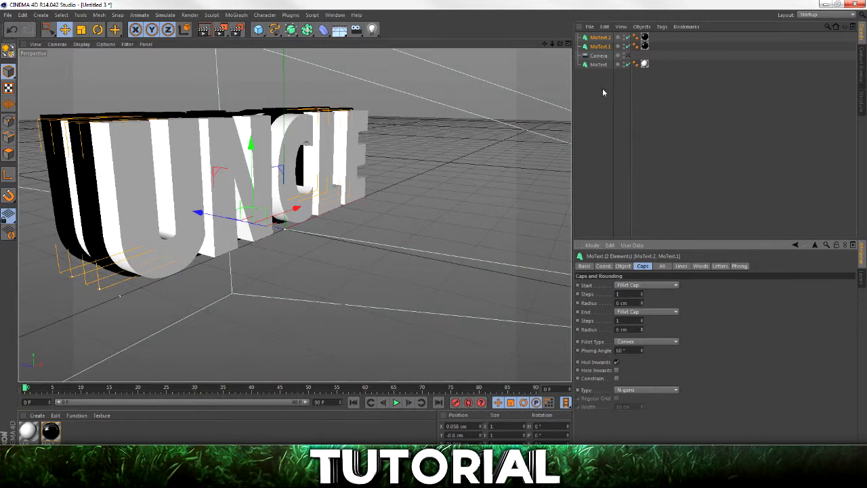
{"action": "left_click", "coordinate": [627, 55]}
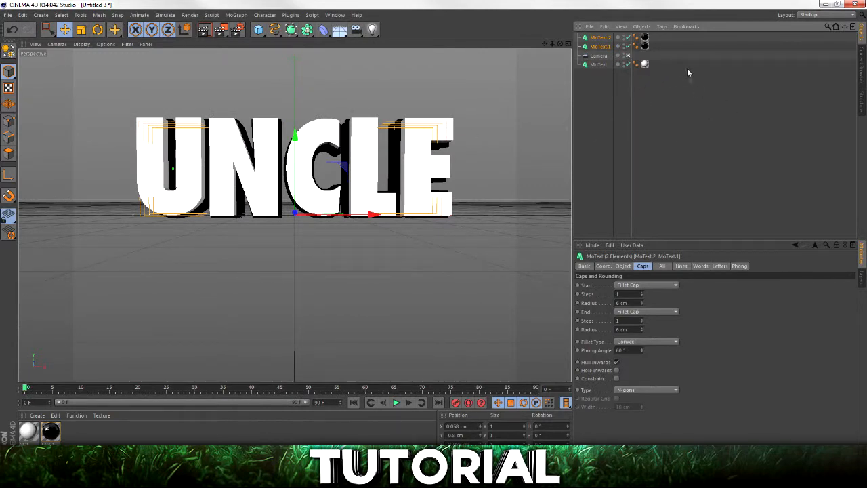
{"action": "left_click", "coordinate": [629, 56]}
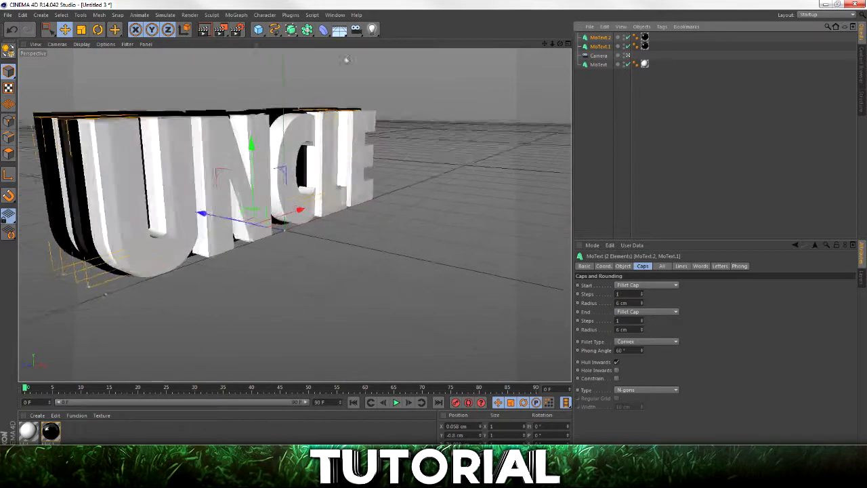
- Add a spot light and move it out in front of the UNCLE text
{"action": "left_click_drag", "start_coordinate": [371, 25], "coordinate": [468, 42]}
{"action": "left_click_drag", "start_coordinate": [227, 219], "coordinate": [551, 252]}
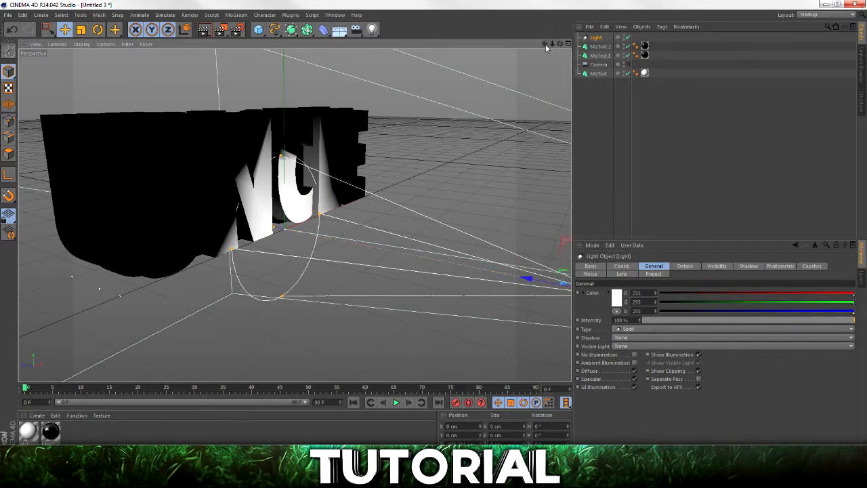
- Rotate the spot light to a pitch of -70°
{"action": "left_click_drag", "start_coordinate": [552, 45], "coordinate": [502, 48]}
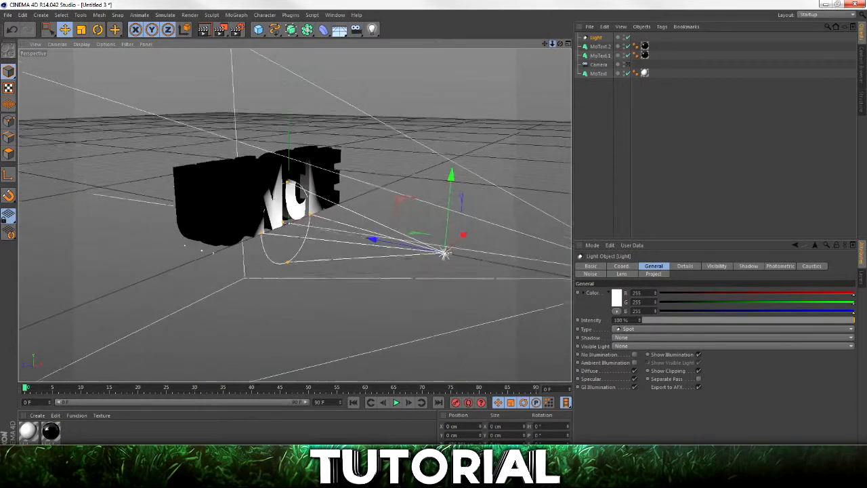
{"action": "left_click", "coordinate": [98, 29]}
{"action": "left_click_drag", "start_coordinate": [481, 223], "coordinate": [384, 161]}
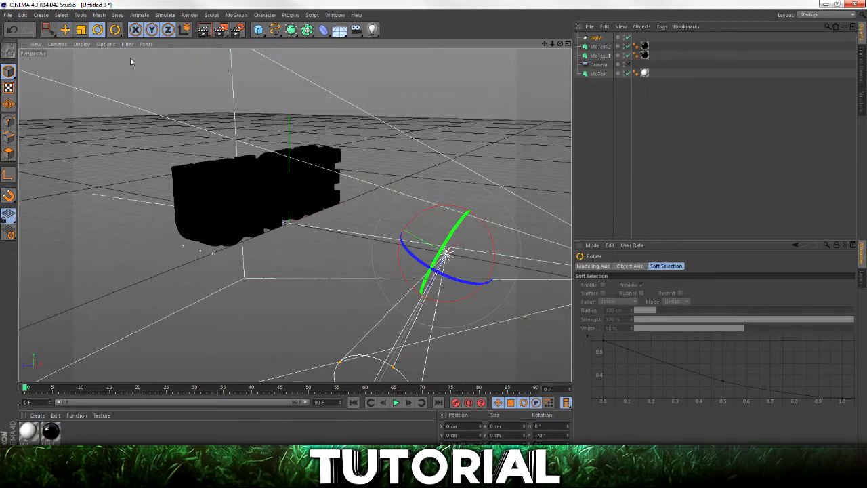
- Raise the spot light to a height of about 700 cm and widen its cone to cover the whole text
{"action": "left_click", "coordinate": [65, 29]}
{"action": "left_click_drag", "start_coordinate": [382, 218], "coordinate": [516, 90]}
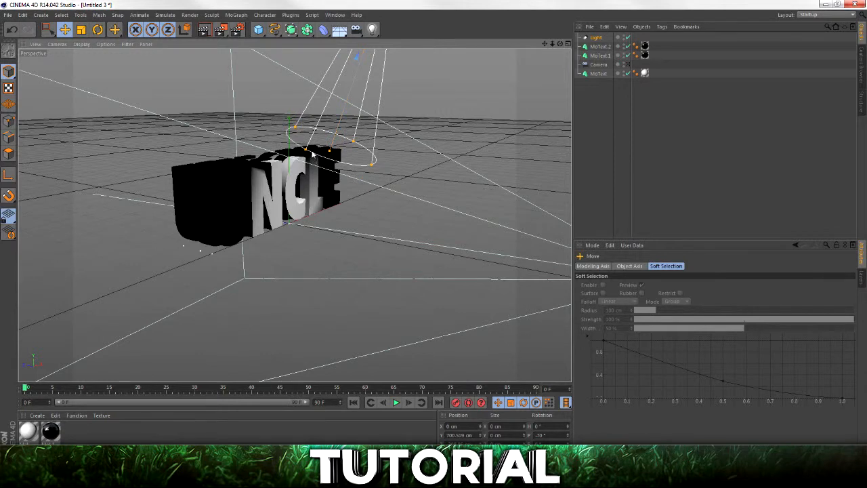
{"action": "left_click_drag", "start_coordinate": [355, 143], "coordinate": [382, 126]}
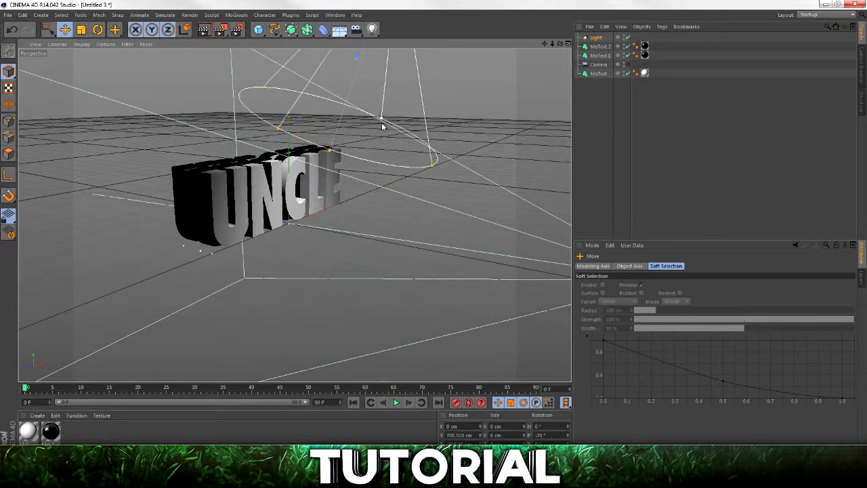
- Add the Overhead Softbox preset from the light kit library to the scene
{"action": "left_click", "coordinate": [862, 74]}
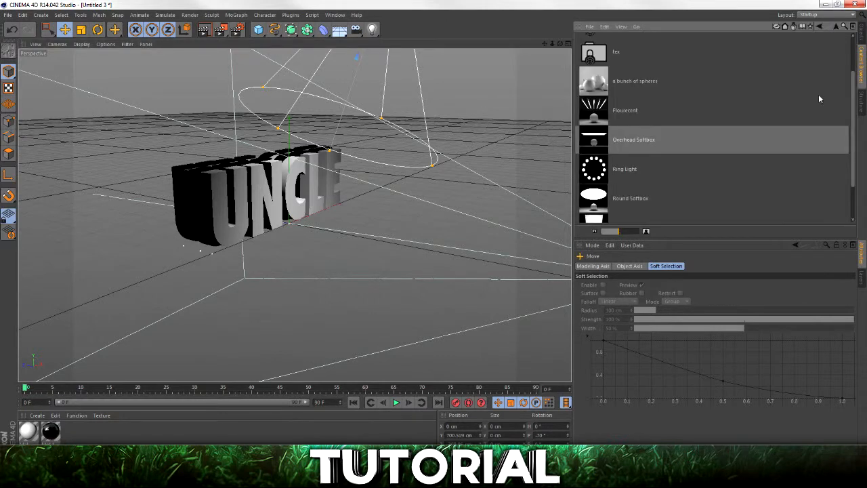
{"action": "left_click", "coordinate": [835, 27]}
{"action": "double_click", "coordinate": [641, 102]}
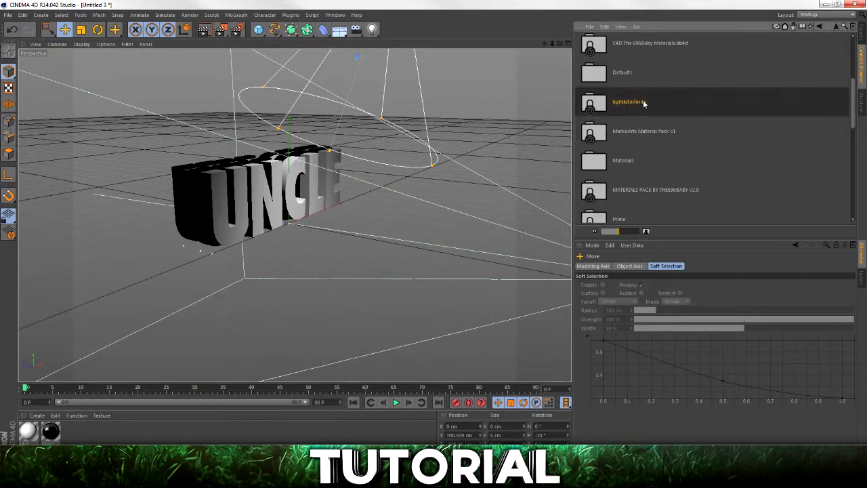
{"action": "scroll", "coordinate": [677, 152], "scroll_direction": "down", "scroll_amount": 2}
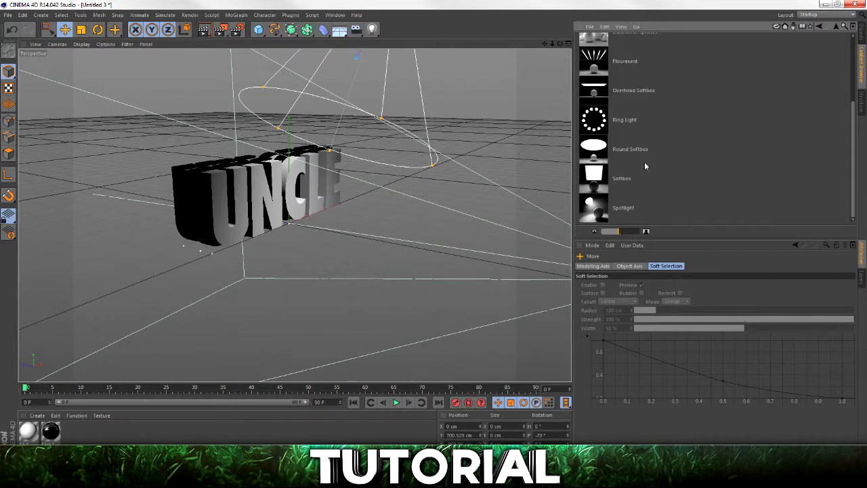
{"action": "left_click", "coordinate": [620, 91]}
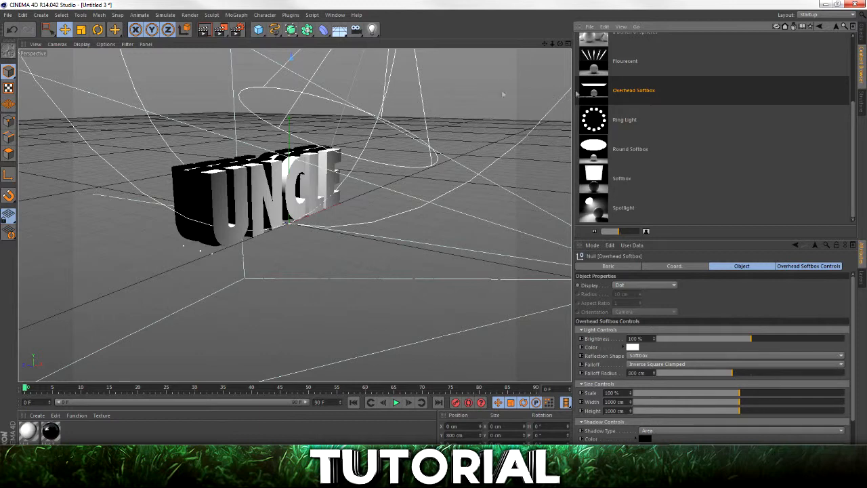
- Set the Overhead Softbox's shadow type to Shadow Maps (Soft)
{"action": "left_click_drag", "start_coordinate": [555, 43], "coordinate": [411, 87]}
{"action": "mouse_move", "coordinate": [270, 125]}
{"action": "left_mouse_down"}
{"action": "mouse_move", "coordinate": [399, 130]}
{"action": "mouse_move", "coordinate": [283, 130]}
{"action": "left_mouse_up"}
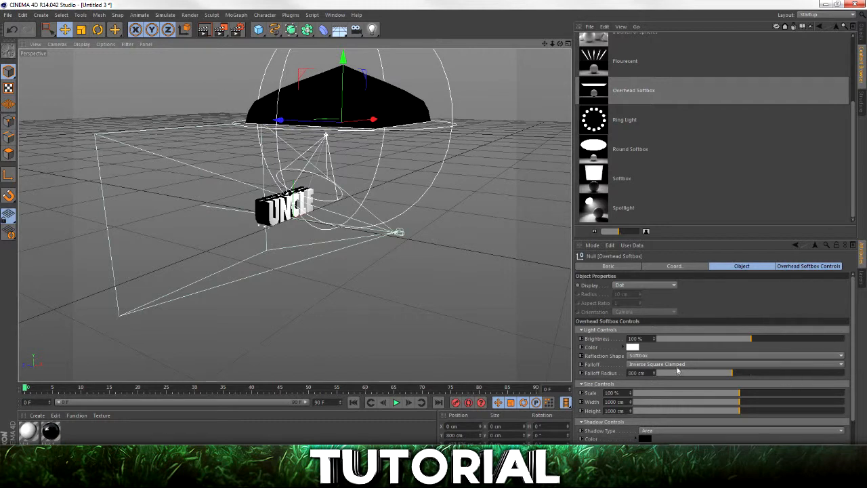
{"action": "left_click", "coordinate": [672, 430]}
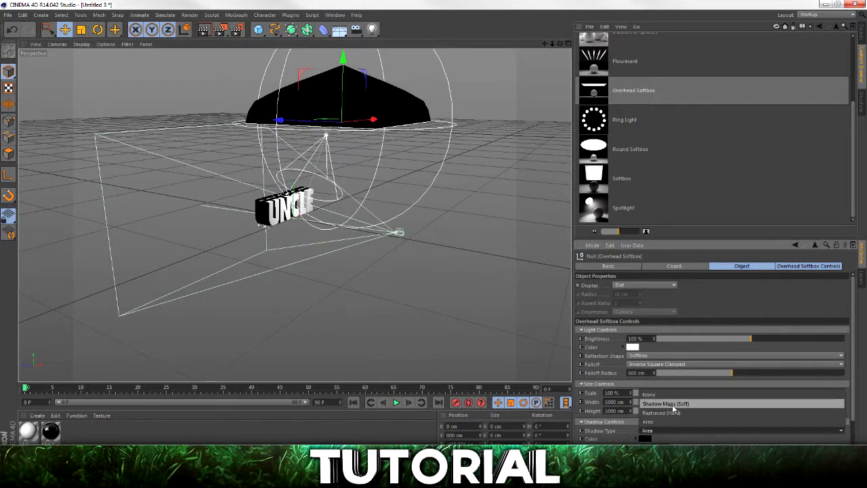
{"action": "left_click", "coordinate": [671, 404]}
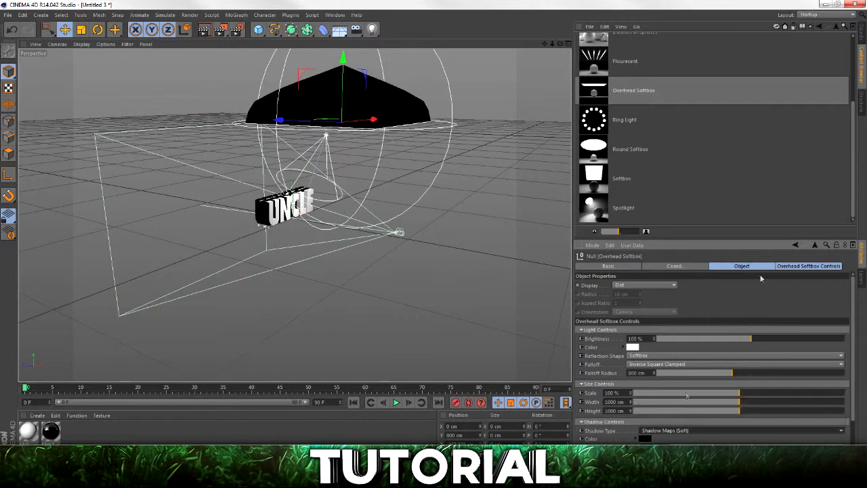
- Set the spot light's shadow to Shadow Maps (Soft) and view the text through the scene camera
{"action": "left_click", "coordinate": [863, 35]}
{"action": "left_click", "coordinate": [597, 46]}
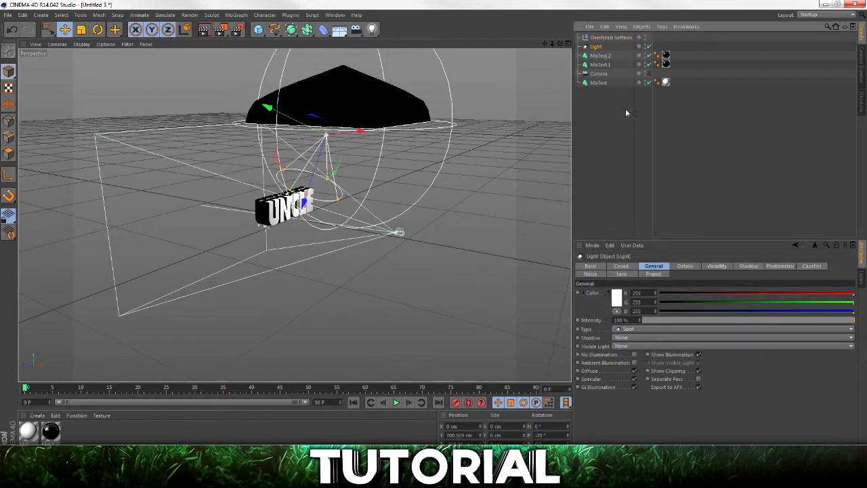
{"action": "left_click", "coordinate": [644, 337]}
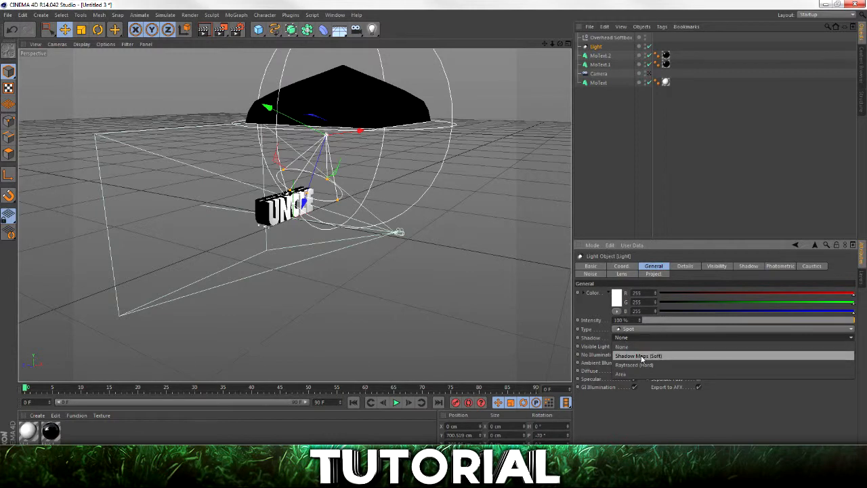
{"action": "left_click", "coordinate": [642, 358]}
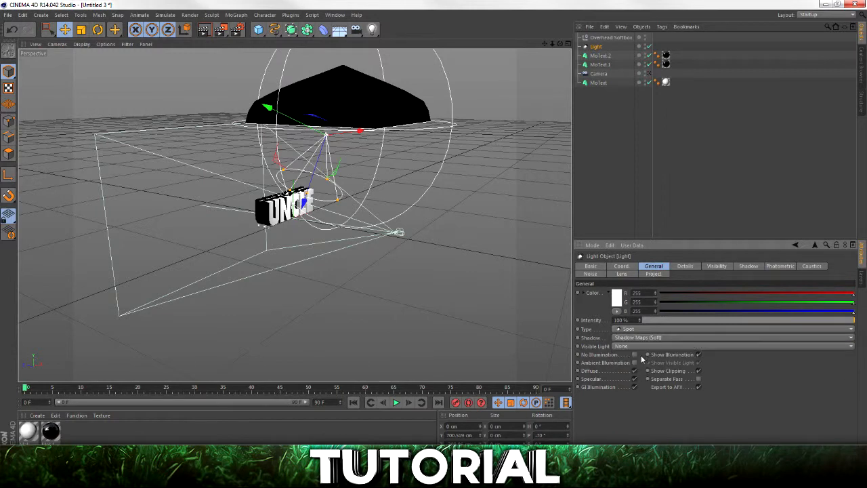
{"action": "left_click", "coordinate": [649, 74]}
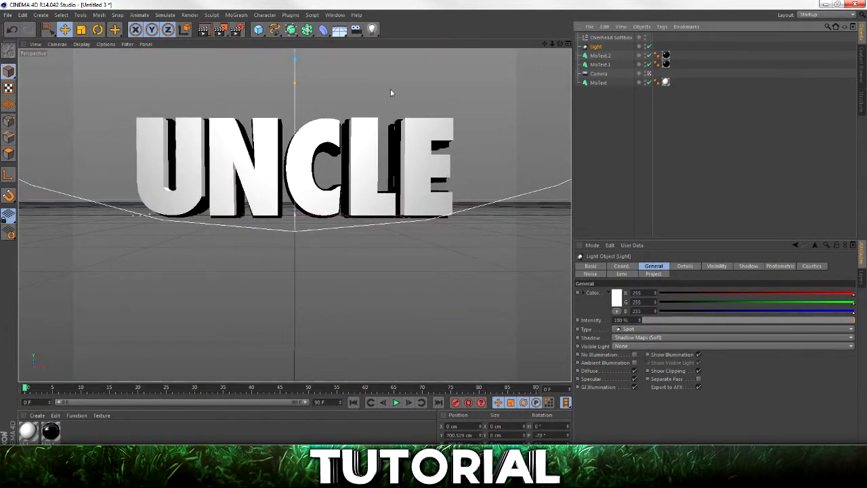
- Shift the two black text layers MoText.1 and MoText.2 slightly in depth behind the white text, and return to the camera view
{"action": "left_click", "coordinate": [600, 56]}
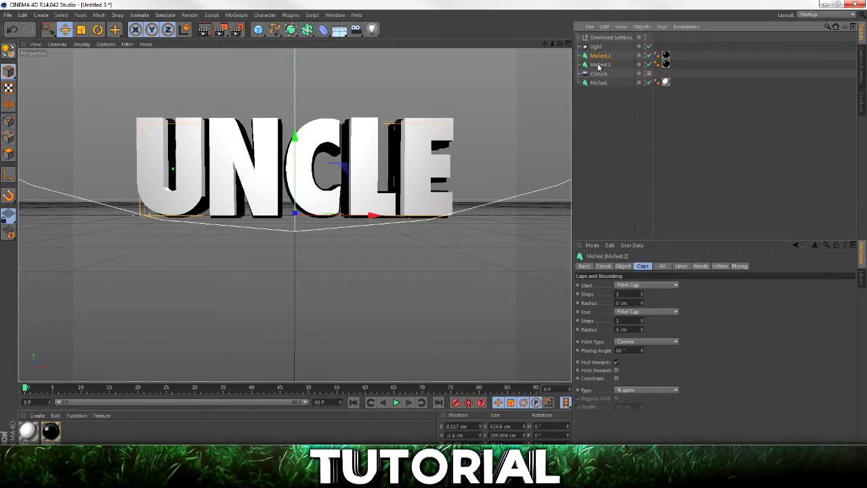
{"action": "left_click", "coordinate": [650, 73]}
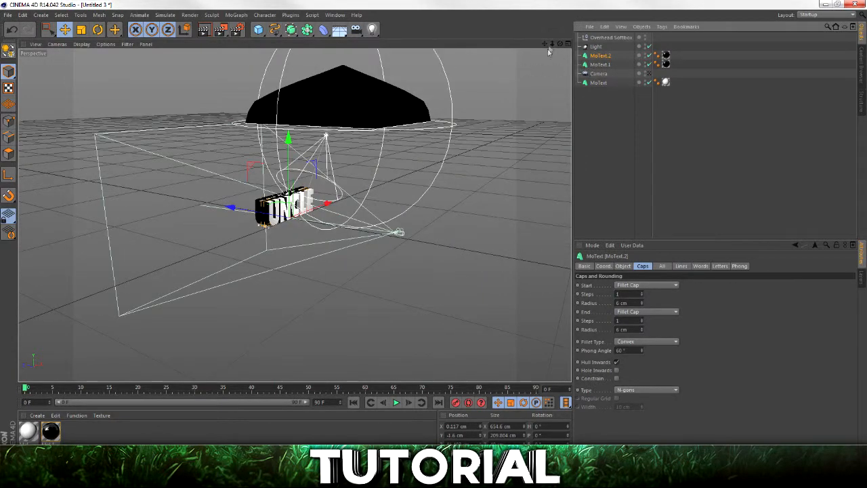
{"action": "mouse_move", "coordinate": [552, 43]}
{"action": "left_mouse_down"}
{"action": "mouse_move", "coordinate": [583, 52]}
{"action": "mouse_move", "coordinate": [562, 46]}
{"action": "left_mouse_up"}
{"action": "left_click", "coordinate": [599, 64]}
{"action": "left_click_drag", "start_coordinate": [220, 224], "coordinate": [203, 220]}
{"action": "left_click", "coordinate": [602, 58]}
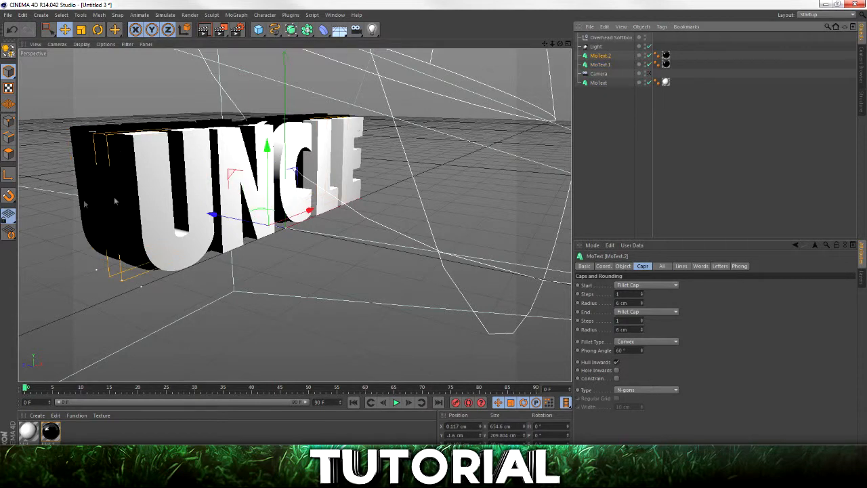
{"action": "left_click_drag", "start_coordinate": [202, 216], "coordinate": [218, 222]}
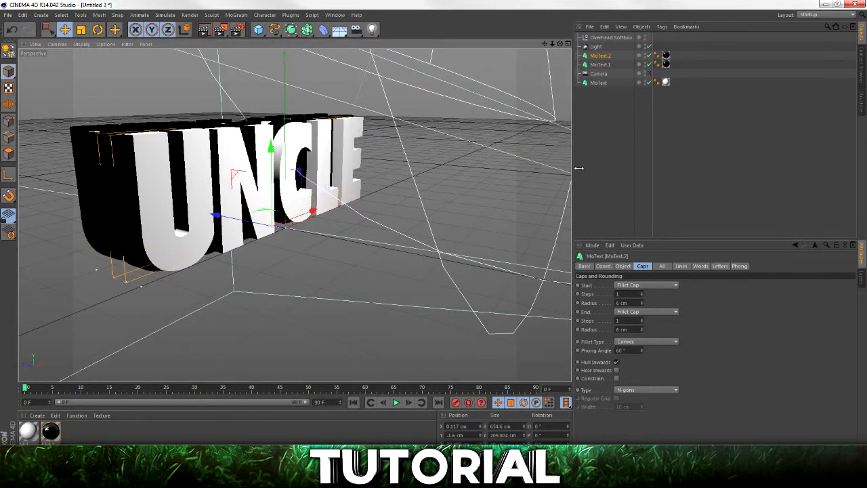
{"action": "left_click", "coordinate": [649, 73]}
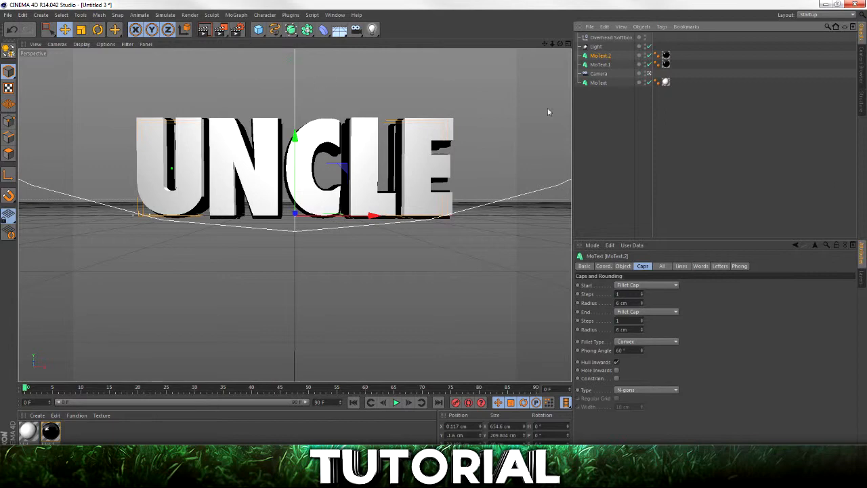
- Load the my preset.1 render preset, make it the active setting, and review its Output and Save options
{"action": "left_click", "coordinate": [240, 31]}
{"action": "left_click_drag", "start_coordinate": [207, 166], "coordinate": [220, 119]}
{"action": "left_click", "coordinate": [160, 155]}
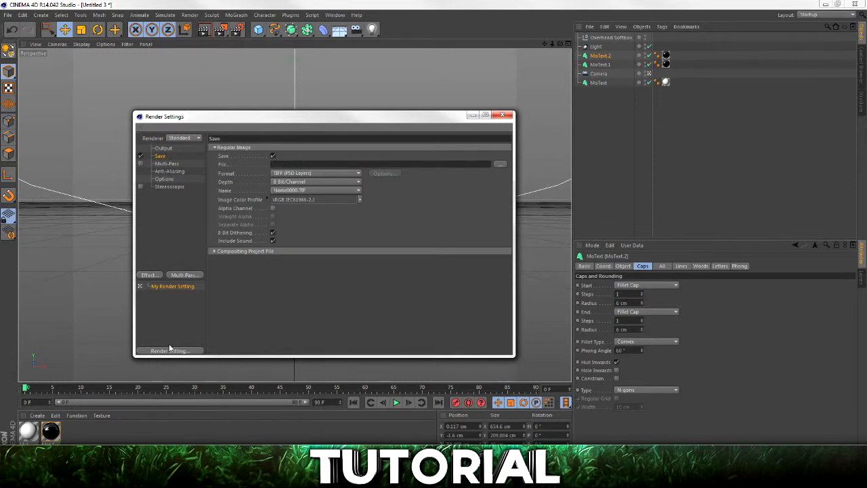
{"action": "left_click", "coordinate": [169, 351]}
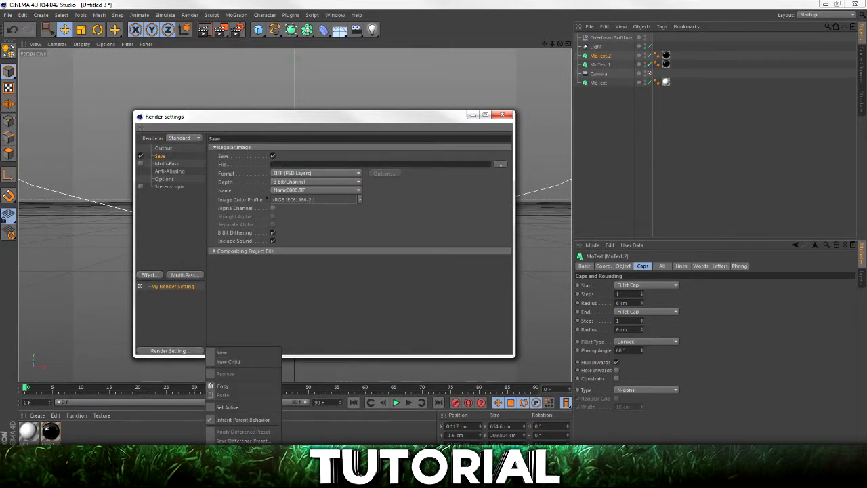
{"action": "left_click", "coordinate": [221, 353]}
{"action": "left_click", "coordinate": [140, 294]}
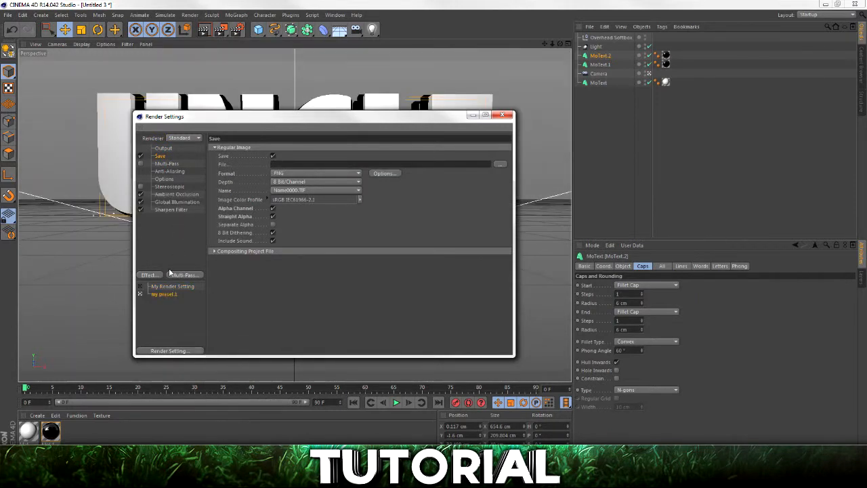
{"action": "left_click", "coordinate": [163, 148]}
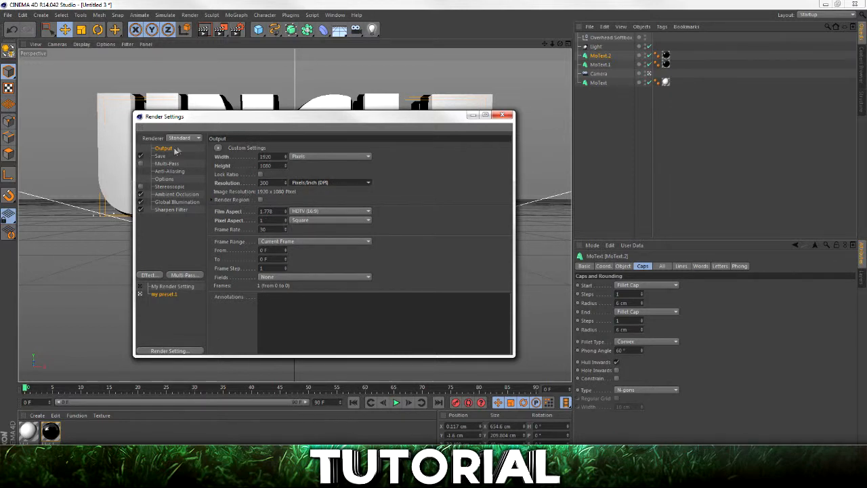
{"action": "left_click", "coordinate": [161, 157]}
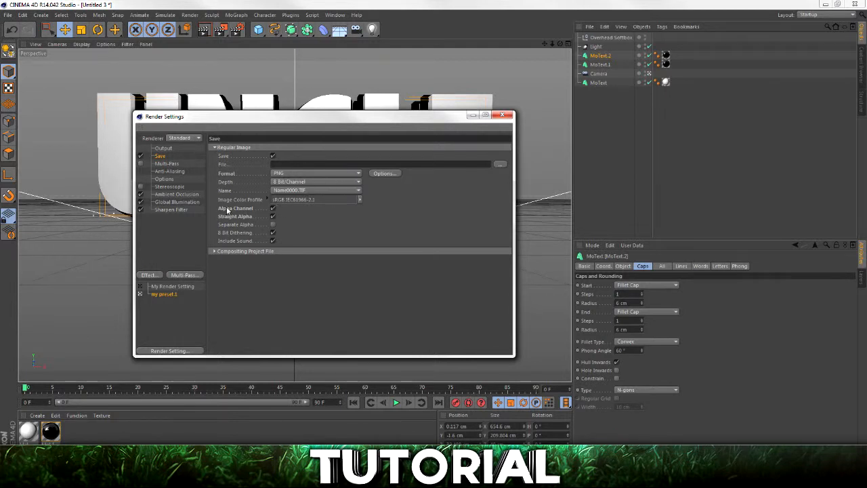
- Set the Ambient Occlusion accuracy to 100% in the render settings
{"action": "left_click", "coordinate": [178, 195]}
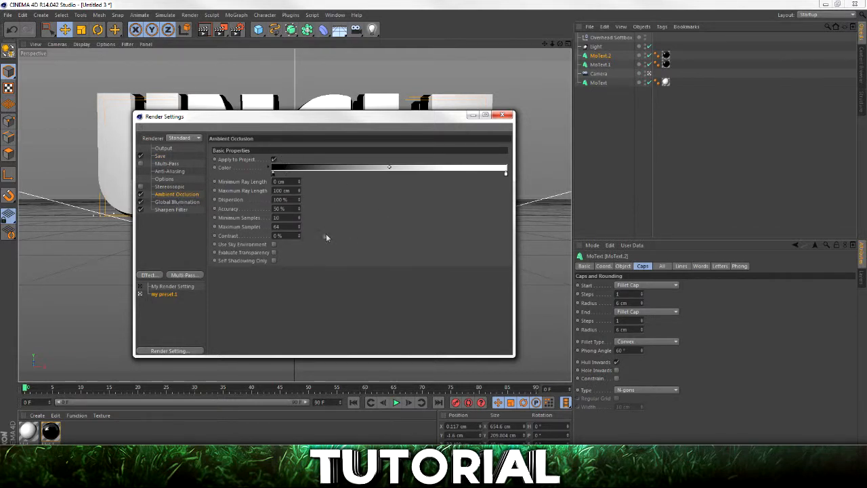
{"action": "double_click", "coordinate": [280, 208]}
{"action": "type", "text": "100"}
{"action": "key", "text": "Return"}
- Try QMC as the Global Illumination mode and return it to IR (Still Image)
{"action": "left_click", "coordinate": [167, 204]}
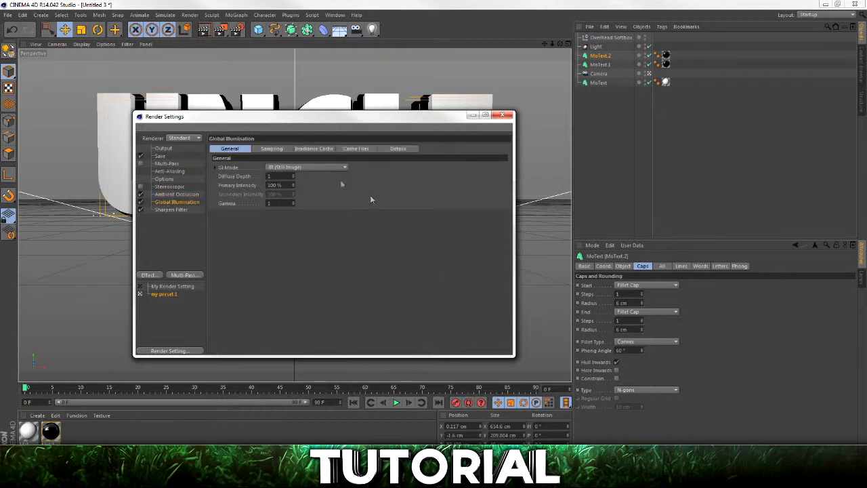
{"action": "left_click", "coordinate": [298, 168]}
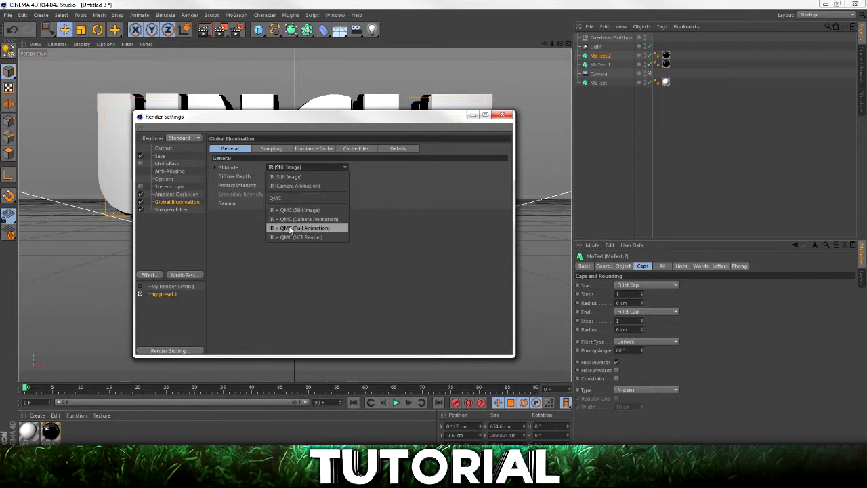
{"action": "left_click", "coordinate": [278, 197]}
{"action": "left_click", "coordinate": [285, 168]}
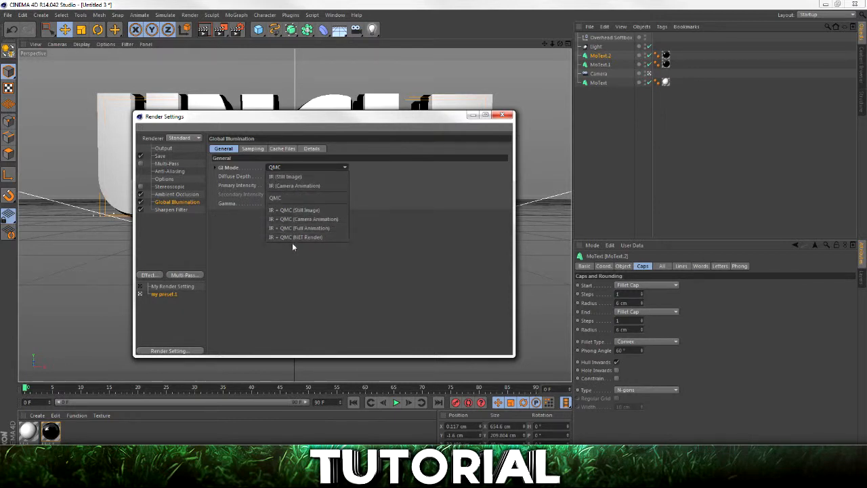
{"action": "left_click", "coordinate": [288, 176]}
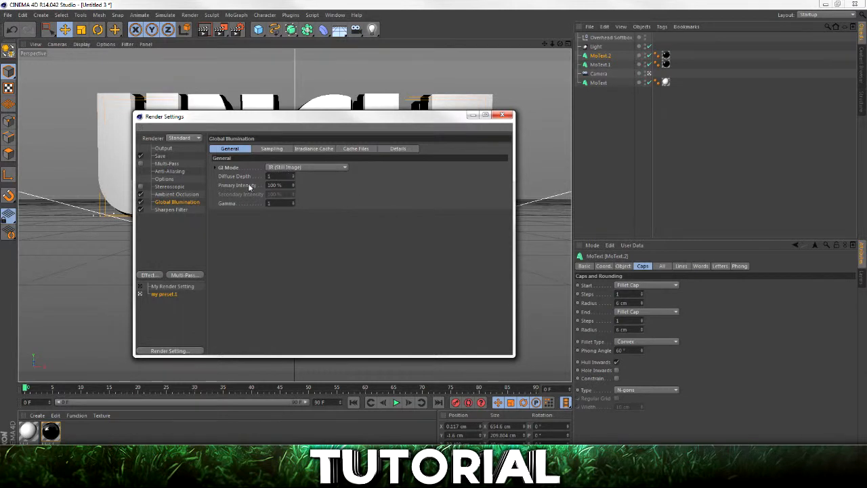
- Examine the Sharpen Filter strength and browse the concrete and grunge materials in the preset library
{"action": "left_click", "coordinate": [176, 210]}
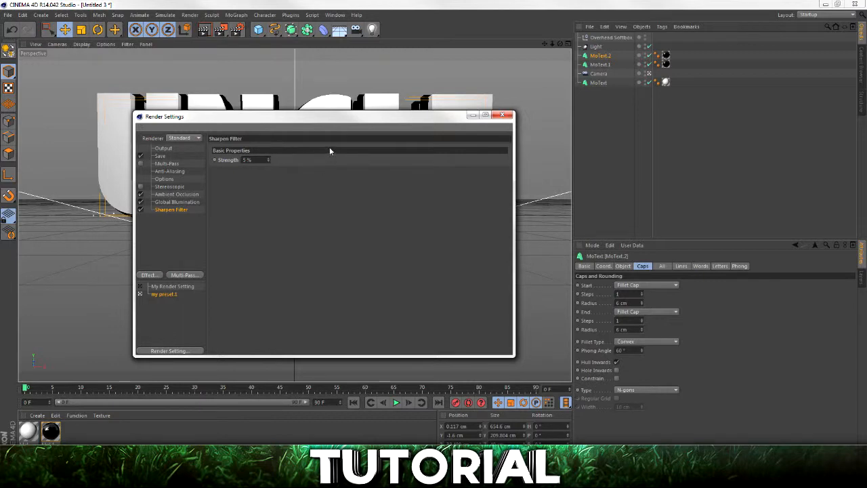
{"action": "left_click_drag", "start_coordinate": [290, 118], "coordinate": [409, 147]}
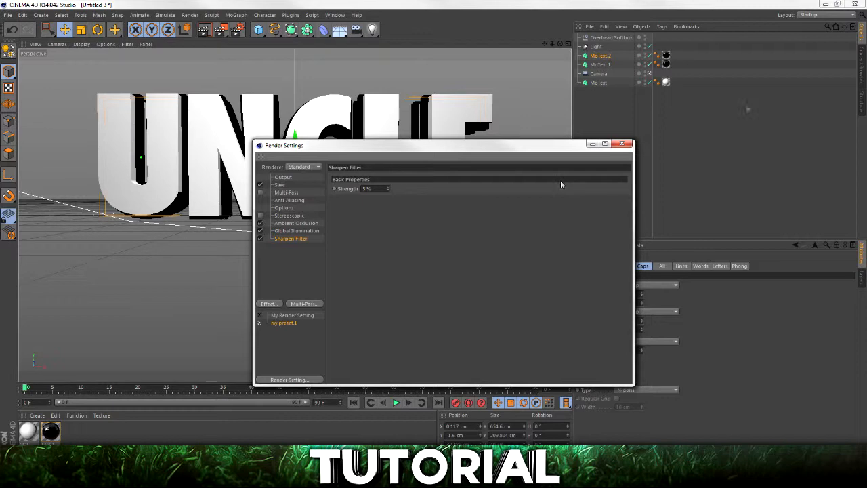
{"action": "left_click", "coordinate": [861, 67]}
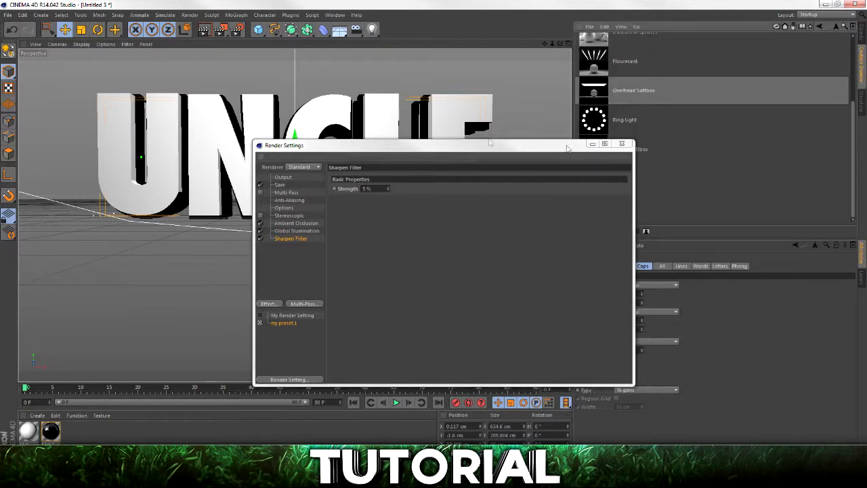
{"action": "left_click_drag", "start_coordinate": [569, 146], "coordinate": [461, 136]}
{"action": "left_click", "coordinate": [840, 28]}
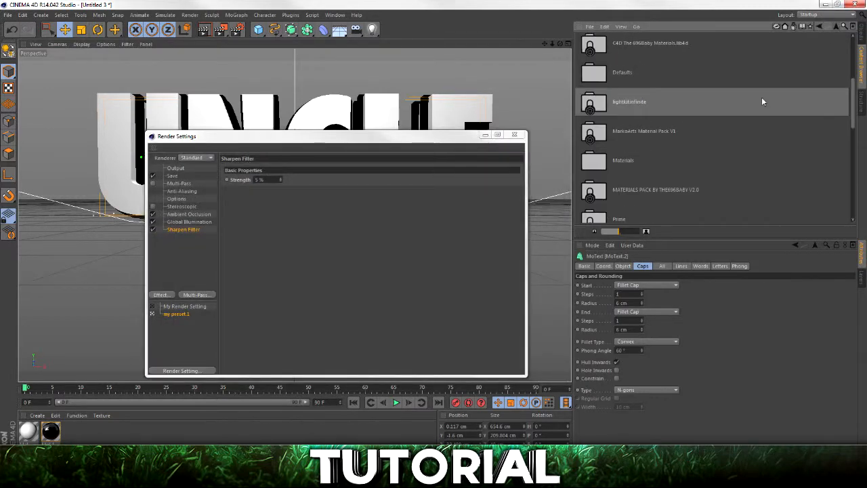
{"action": "scroll", "coordinate": [690, 140], "scroll_direction": "down", "scroll_amount": 5}
{"action": "double_click", "coordinate": [659, 128]}
{"action": "left_click", "coordinate": [658, 124]}
{"action": "scroll", "coordinate": [650, 119], "scroll_direction": "up", "scroll_amount": 4}
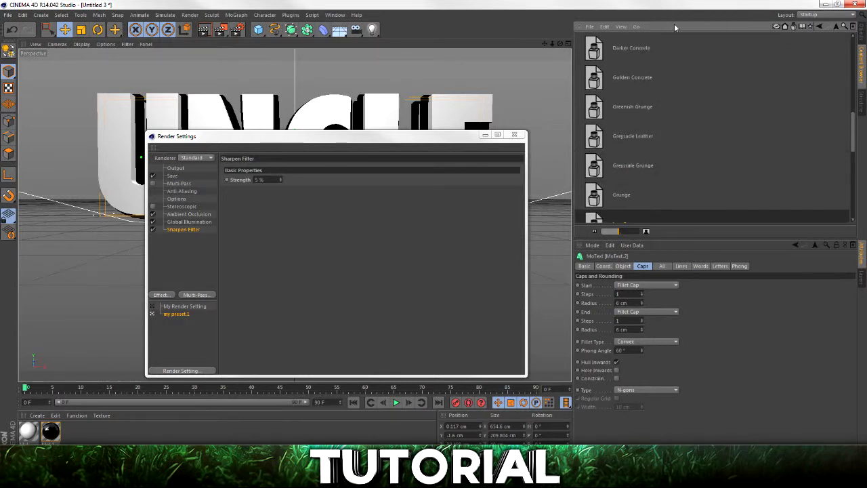
{"action": "left_click", "coordinate": [862, 39]}
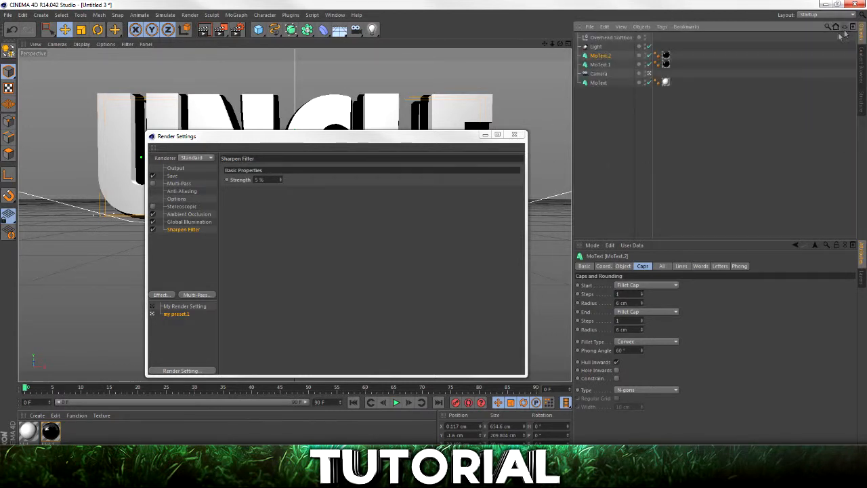